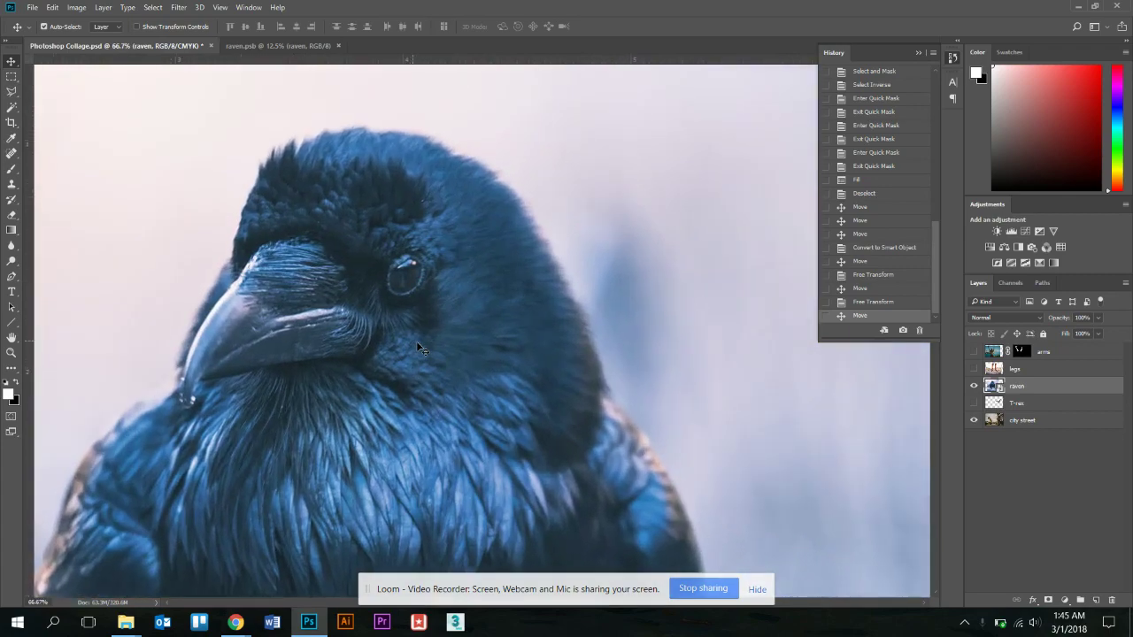
Examine the raven's head, beak and feather outline up close at 100% zoom.
{"action": "left_click_drag", "start_coordinate": [309, 422], "coordinate": [730, 177]}
{"action": "left_click_drag", "start_coordinate": [225, 471], "coordinate": [467, 306]}
{"action": "left_click_drag", "start_coordinate": [492, 451], "coordinate": [353, 392]}
{"action": "left_click_drag", "start_coordinate": [402, 202], "coordinate": [422, 158]}
{"action": "left_click_drag", "start_coordinate": [455, 495], "coordinate": [352, 288]}
{"action": "left_click_drag", "start_coordinate": [505, 200], "coordinate": [711, 451]}
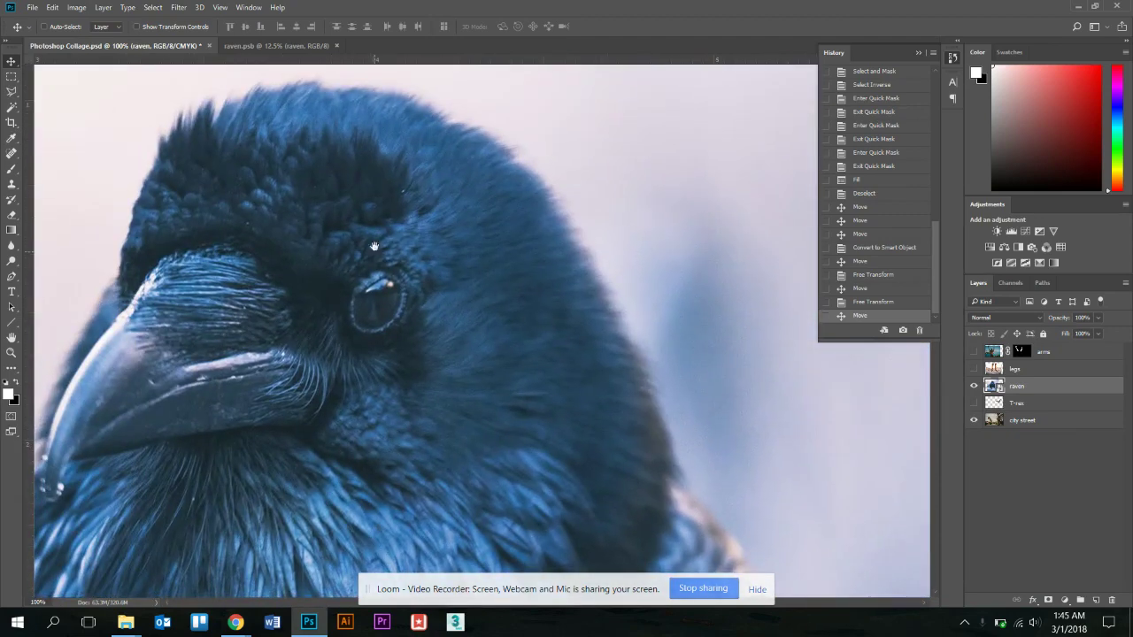
{"action": "left_click_drag", "start_coordinate": [375, 246], "coordinate": [580, 263]}
{"action": "left_click_drag", "start_coordinate": [375, 199], "coordinate": [339, 210]}
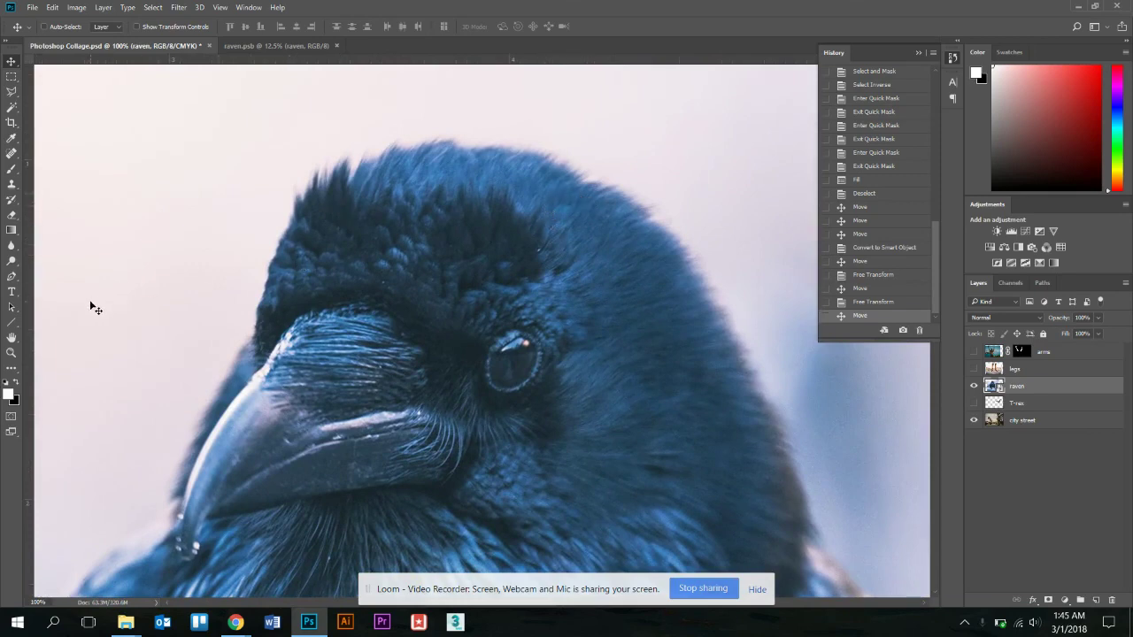
Start a Pen tool path on the raven layer with anchor points along the upper back edge of the raven's head.
{"action": "left_click", "coordinate": [10, 278]}
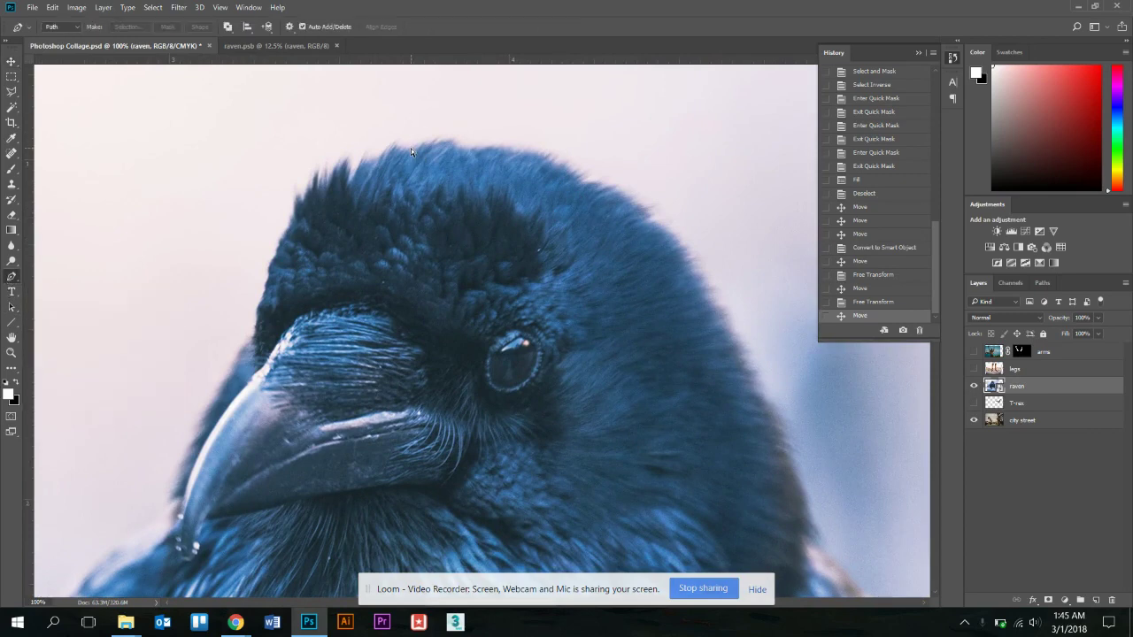
{"action": "key", "text": "ctrl+plus"}
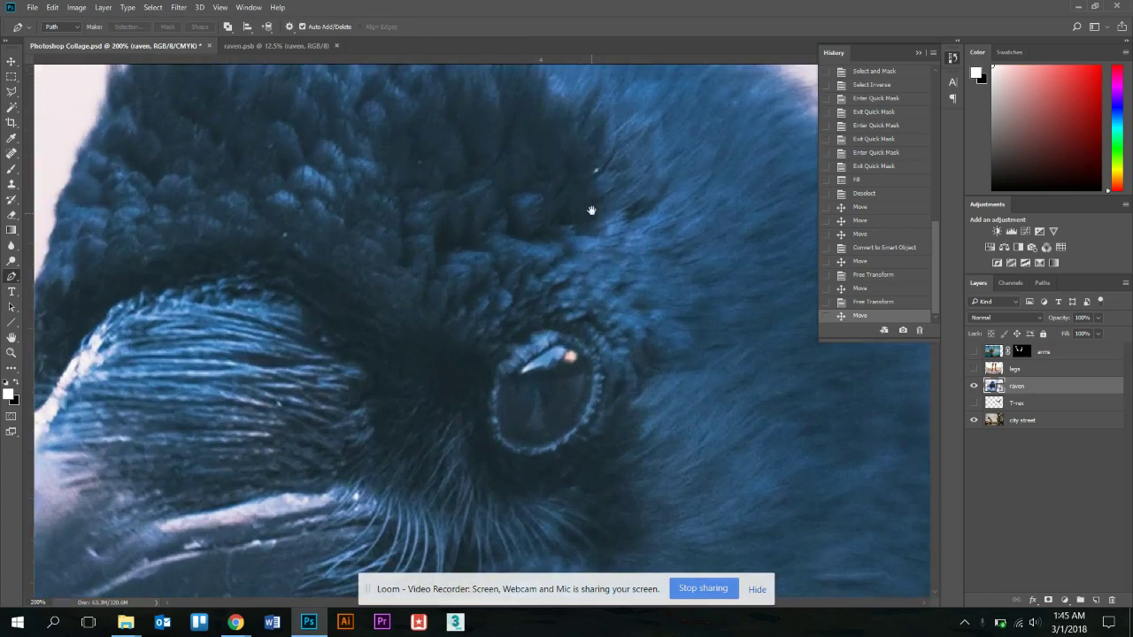
{"action": "left_click_drag", "start_coordinate": [589, 209], "coordinate": [398, 354]}
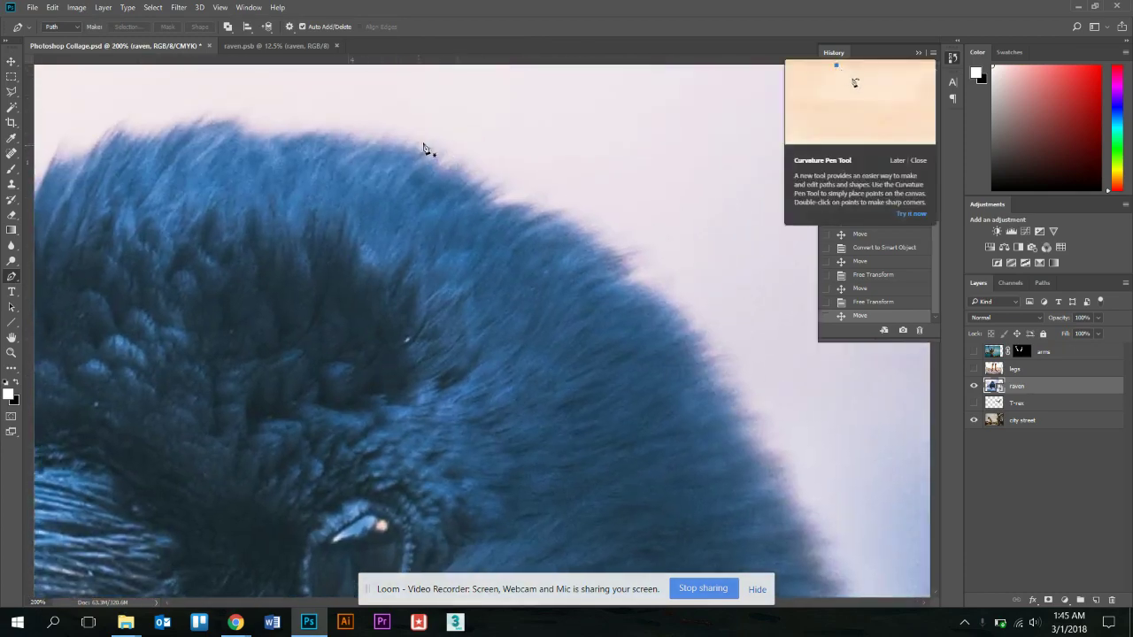
{"action": "left_click", "coordinate": [11, 285]}
{"action": "left_click", "coordinate": [12, 280]}
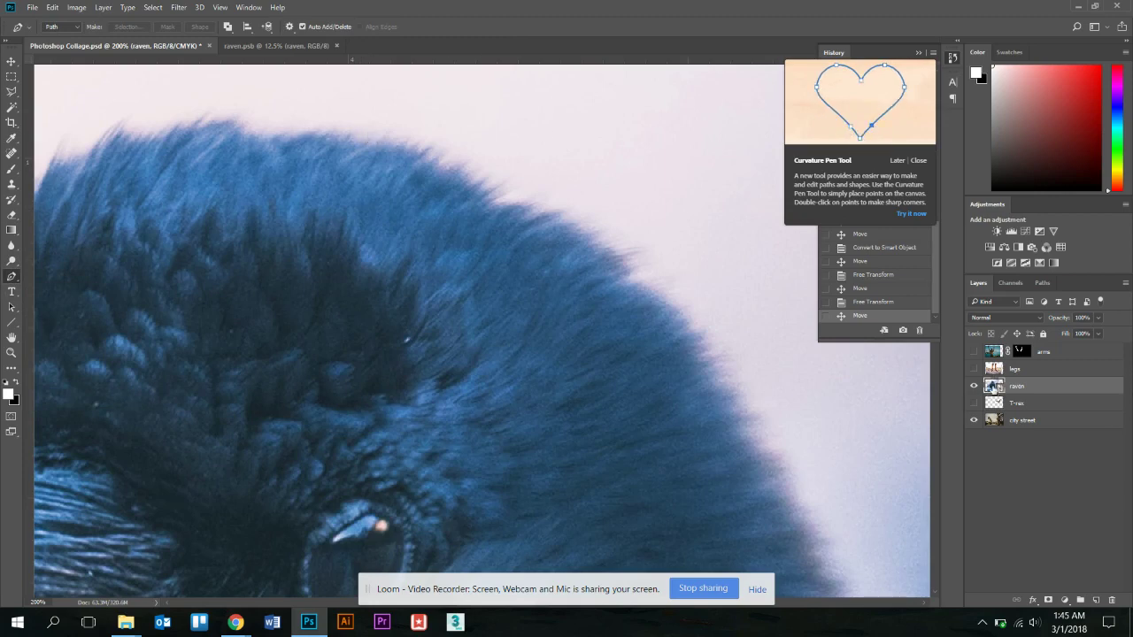
{"action": "left_click", "coordinate": [437, 160]}
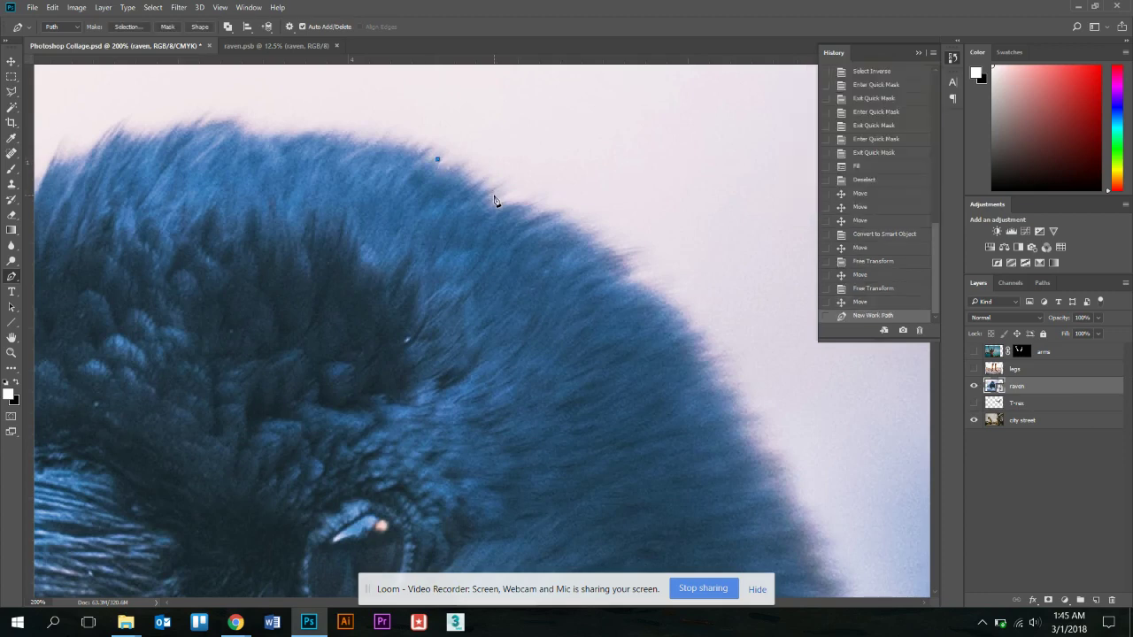
{"action": "left_click", "coordinate": [500, 204]}
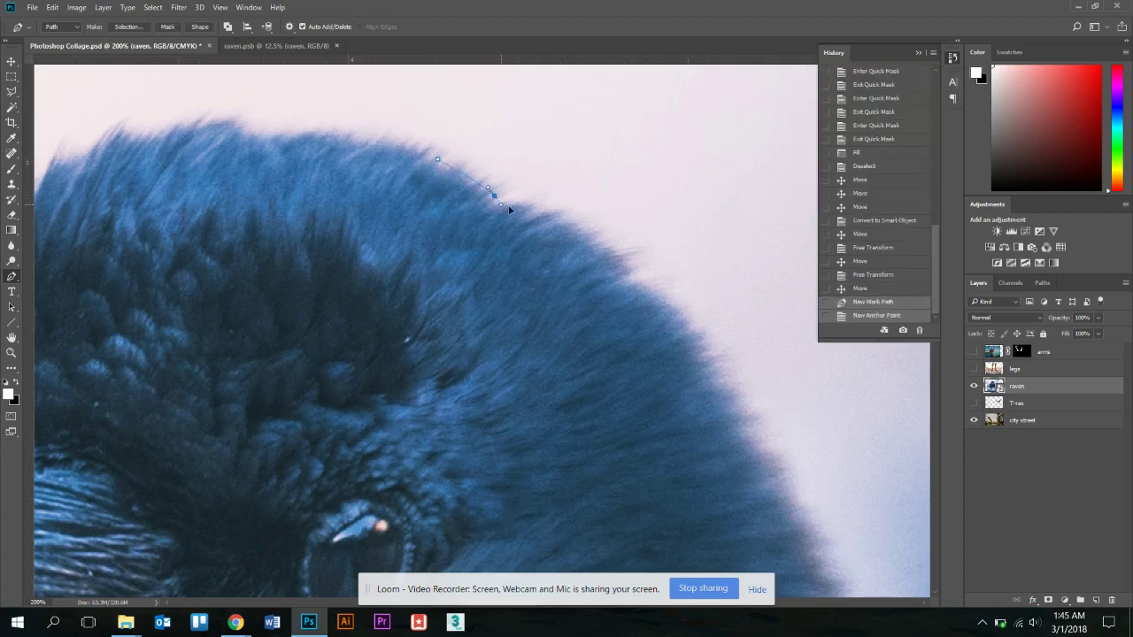
{"action": "left_click_drag", "start_coordinate": [512, 202], "coordinate": [542, 234]}
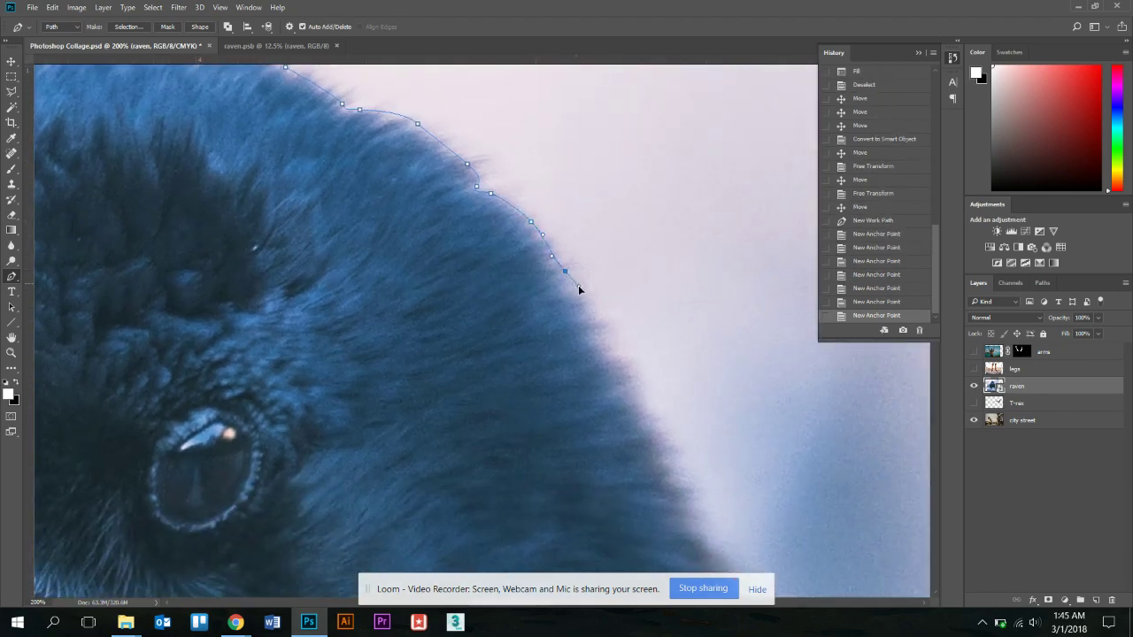
Extend the path down the back of the raven's head and neck to where the shoulder begins.
{"action": "left_click_drag", "start_coordinate": [579, 288], "coordinate": [579, 290]}
{"action": "left_click_drag", "start_coordinate": [605, 338], "coordinate": [617, 356]}
{"action": "left_click_drag", "start_coordinate": [641, 412], "coordinate": [597, 227]}
{"action": "left_click_drag", "start_coordinate": [576, 347], "coordinate": [577, 384]}
{"action": "left_click_drag", "start_coordinate": [635, 461], "coordinate": [682, 293]}
{"action": "left_click", "coordinate": [610, 333]}
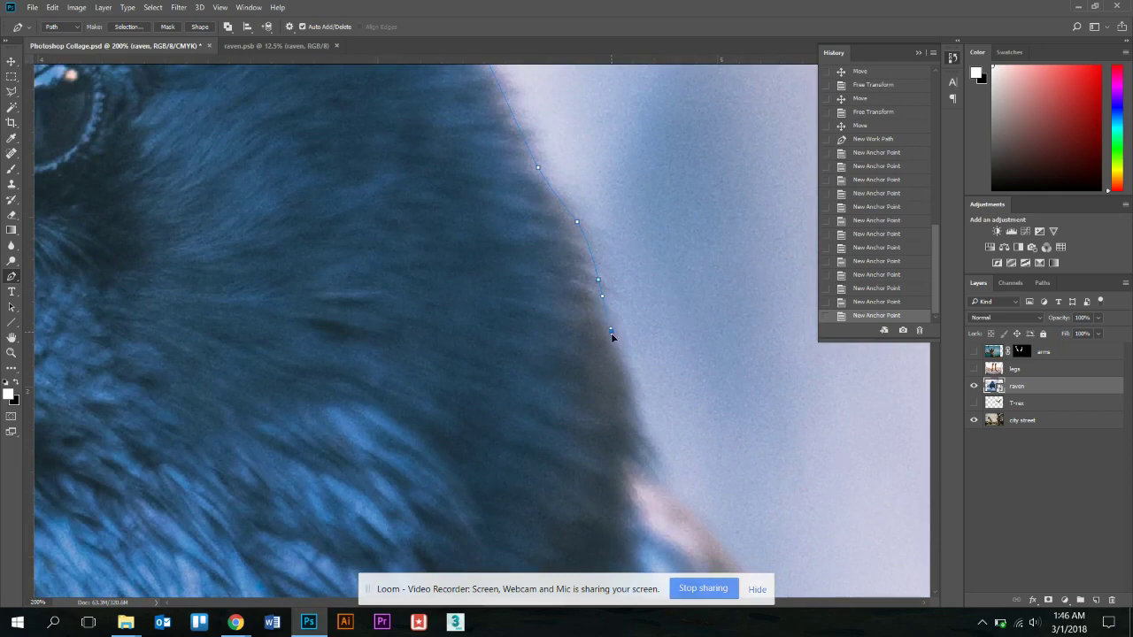
{"action": "left_click", "coordinate": [631, 377]}
{"action": "left_click_drag", "start_coordinate": [687, 458], "coordinate": [637, 334]}
{"action": "left_click_drag", "start_coordinate": [670, 402], "coordinate": [671, 400]}
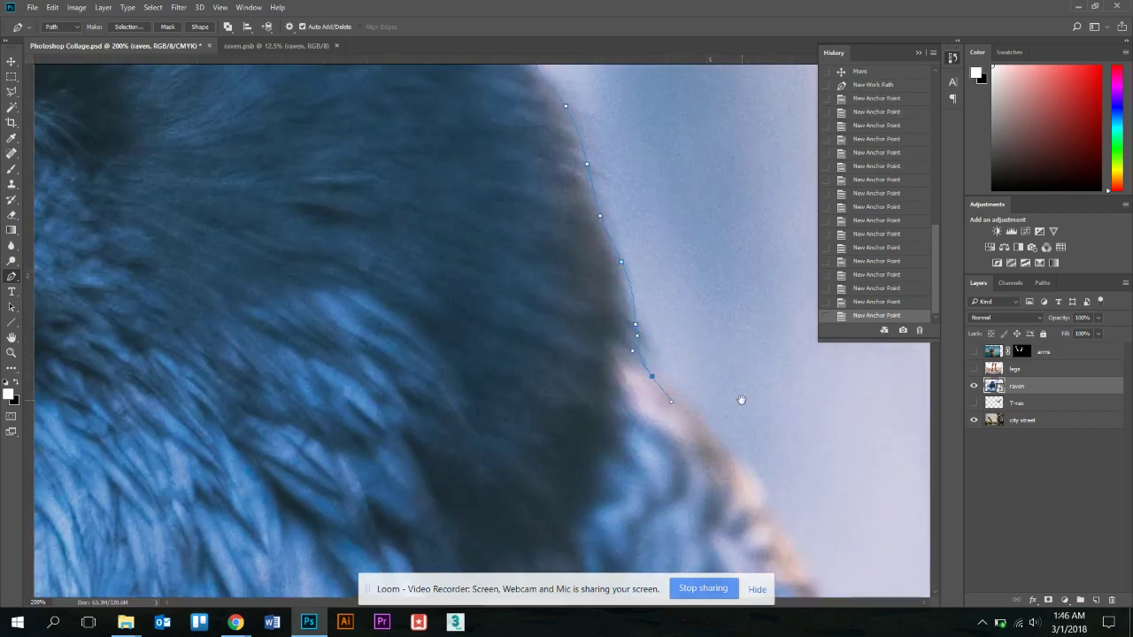
Trace the path along the raven's light-edged shoulder and the outer curve of the wing.
{"action": "left_click_drag", "start_coordinate": [741, 398], "coordinate": [595, 255]}
{"action": "left_click_drag", "start_coordinate": [586, 313], "coordinate": [599, 325]}
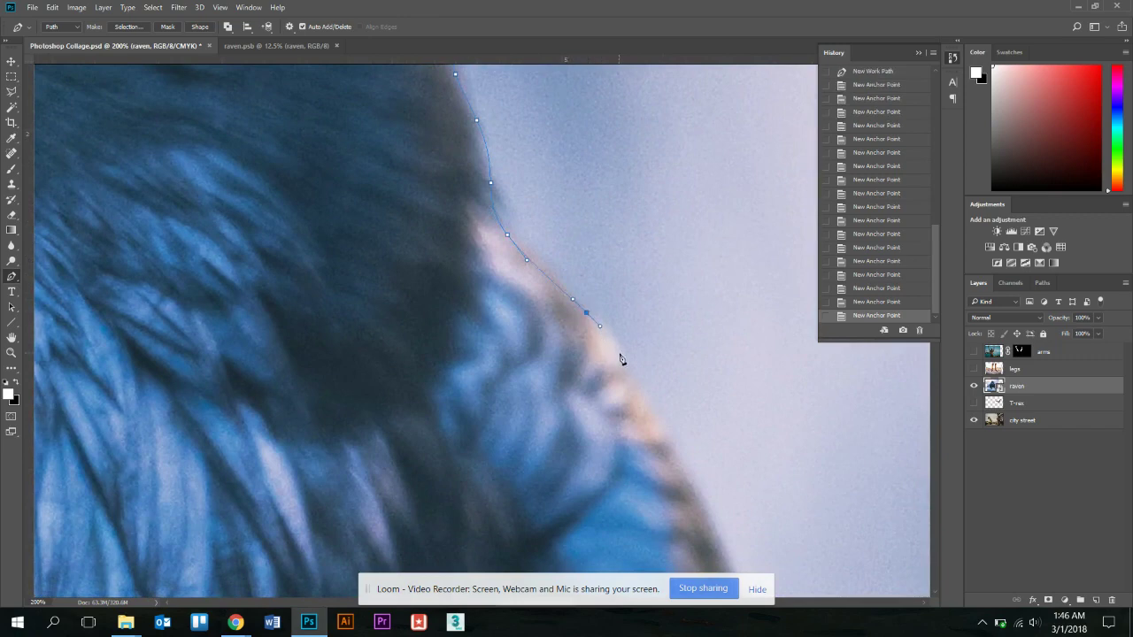
{"action": "left_click_drag", "start_coordinate": [631, 387], "coordinate": [630, 387]}
{"action": "left_click_drag", "start_coordinate": [630, 386], "coordinate": [553, 316]}
{"action": "left_click_drag", "start_coordinate": [586, 381], "coordinate": [561, 301]}
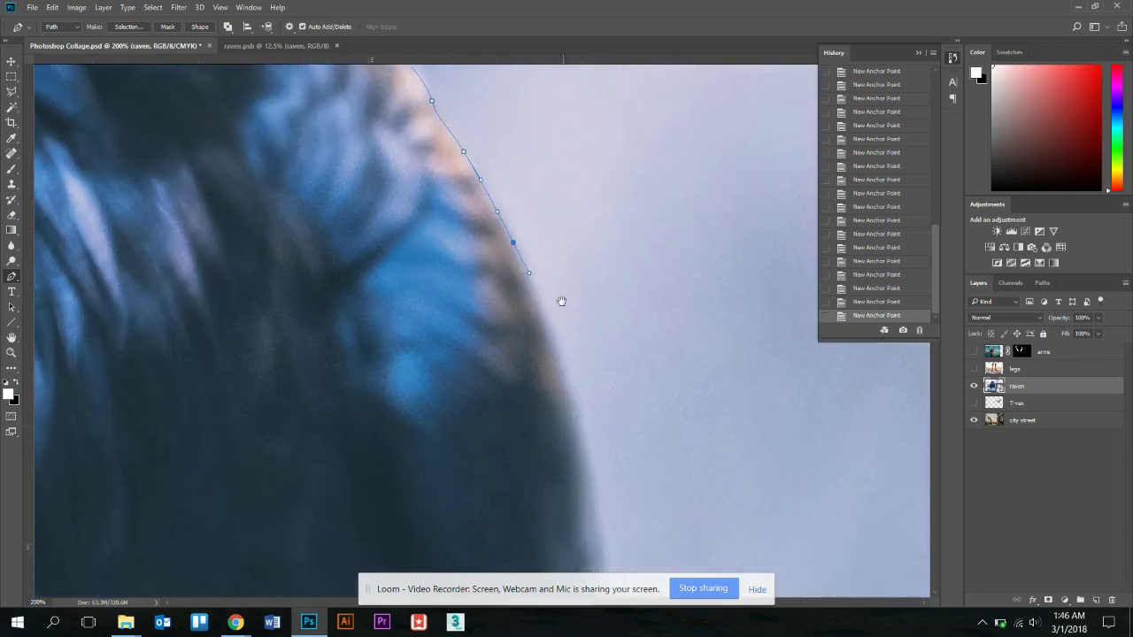
{"action": "left_click_drag", "start_coordinate": [560, 364], "coordinate": [605, 282]}
{"action": "left_click", "coordinate": [566, 358]}
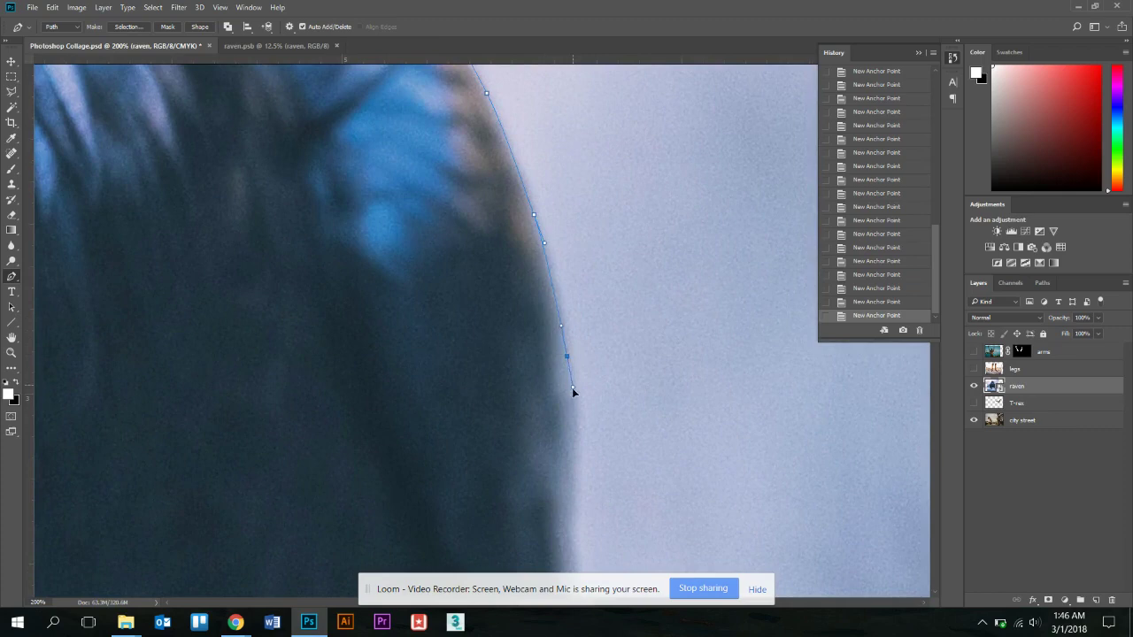
Continue the path down the dark side of the raven's body to the small notch in its outline.
{"action": "left_click_drag", "start_coordinate": [624, 400], "coordinate": [622, 218]}
{"action": "left_click_drag", "start_coordinate": [570, 292], "coordinate": [562, 359]}
{"action": "left_click_drag", "start_coordinate": [616, 385], "coordinate": [614, 266]}
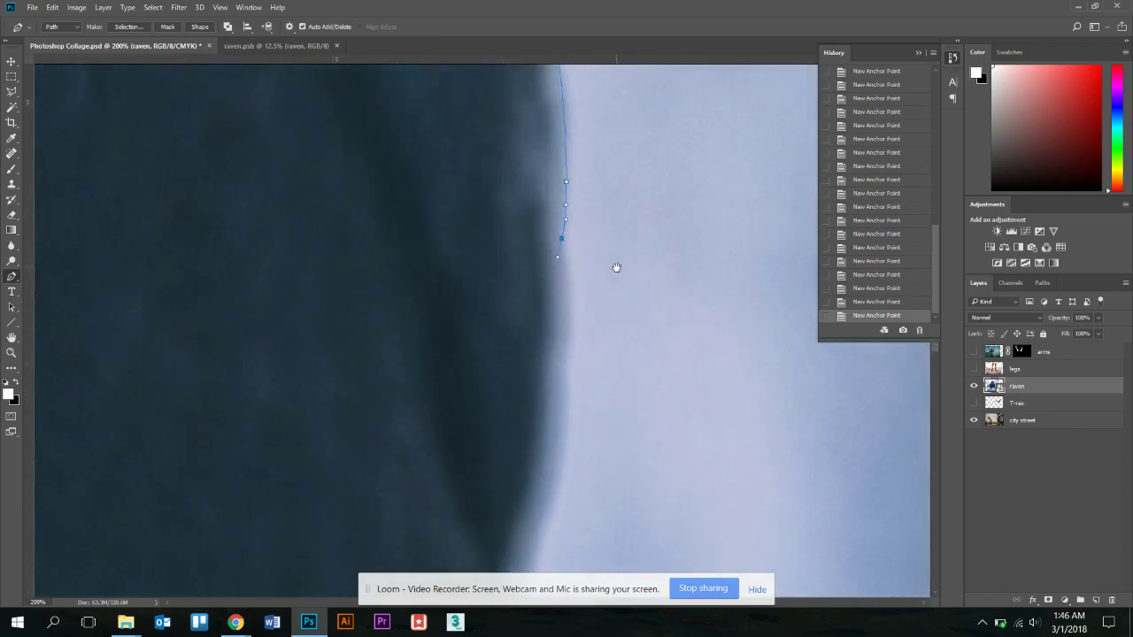
{"action": "left_click_drag", "start_coordinate": [564, 328], "coordinate": [553, 372]}
{"action": "left_click_drag", "start_coordinate": [631, 372], "coordinate": [654, 224]}
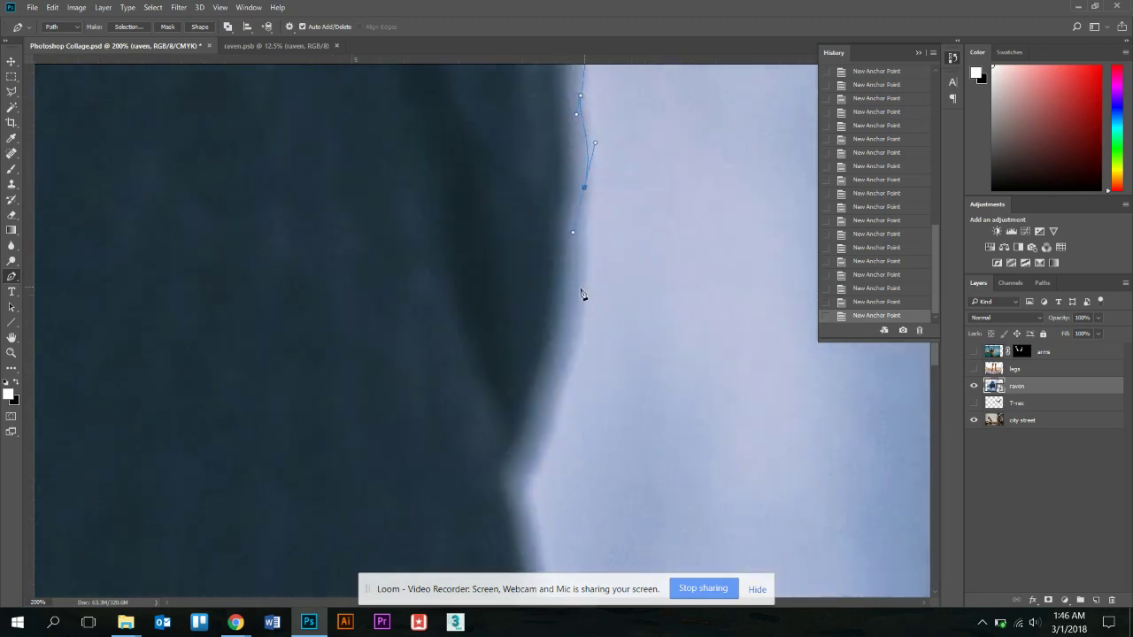
{"action": "left_click", "coordinate": [566, 320], "text": "ctrl"}
{"action": "left_click_drag", "start_coordinate": [533, 430], "coordinate": [523, 456]}
Trace the lower body edge from below the notch down to just above the hanging feather tips.
{"action": "left_click_drag", "start_coordinate": [638, 457], "coordinate": [596, 282]}
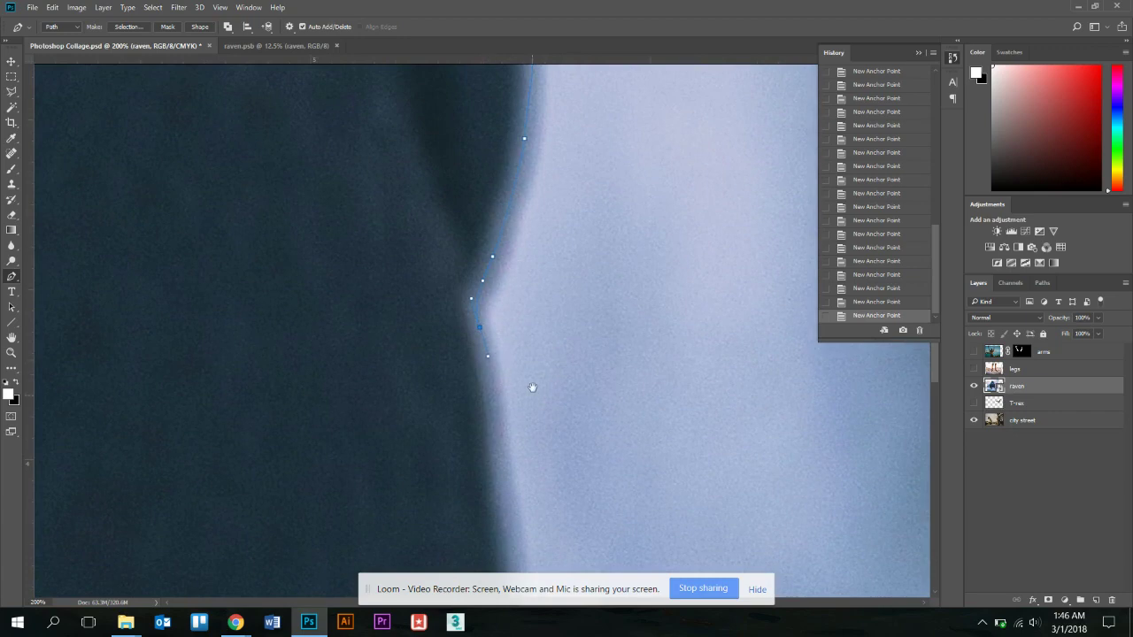
{"action": "left_click_drag", "start_coordinate": [531, 387], "coordinate": [517, 210]}
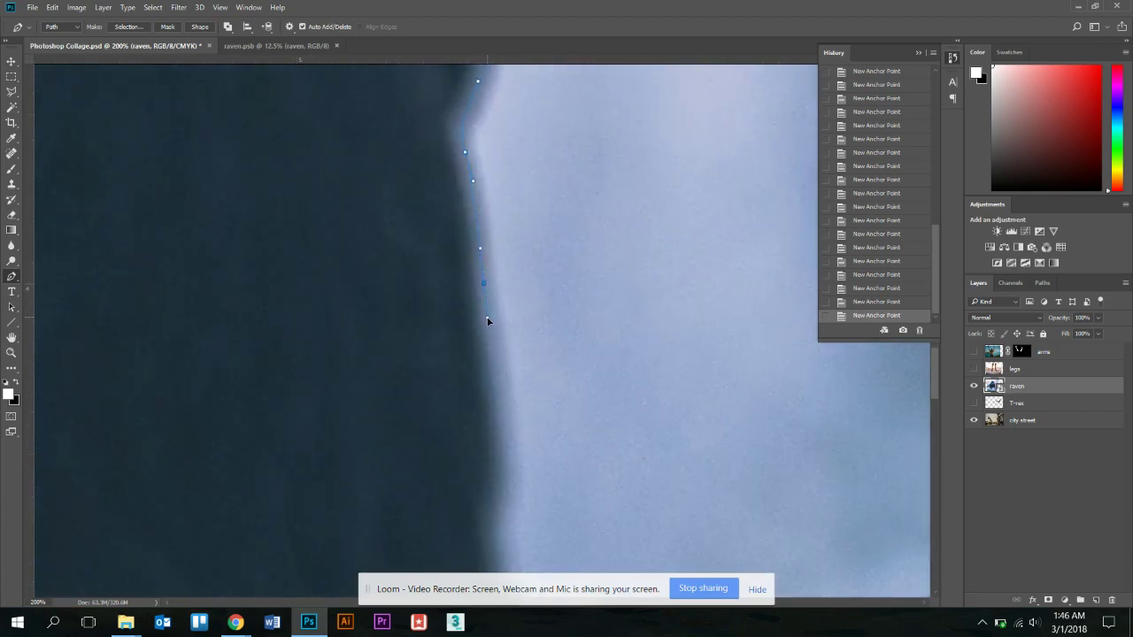
{"action": "left_click_drag", "start_coordinate": [561, 391], "coordinate": [542, 231]}
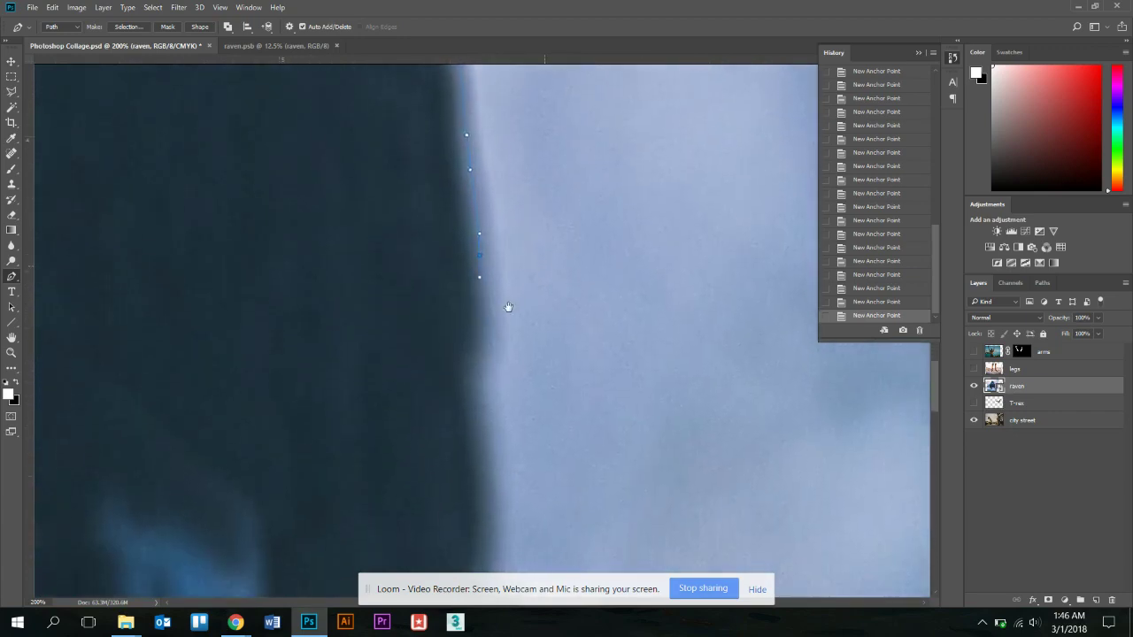
{"action": "left_click", "coordinate": [462, 387]}
{"action": "left_click", "coordinate": [471, 431]}
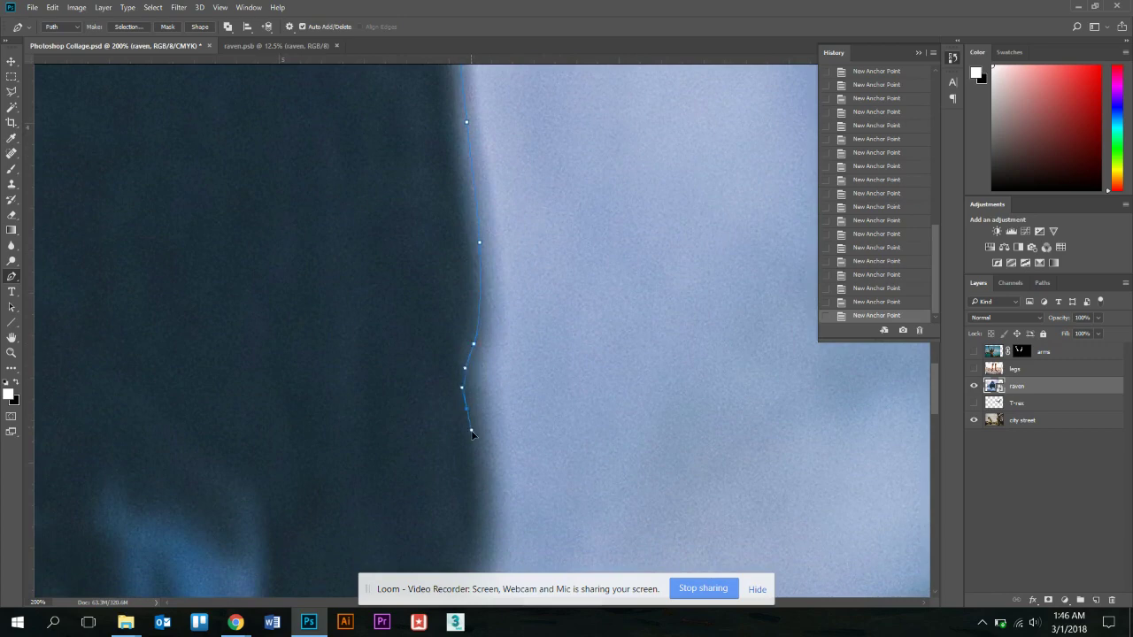
{"action": "left_click_drag", "start_coordinate": [525, 444], "coordinate": [549, 283]}
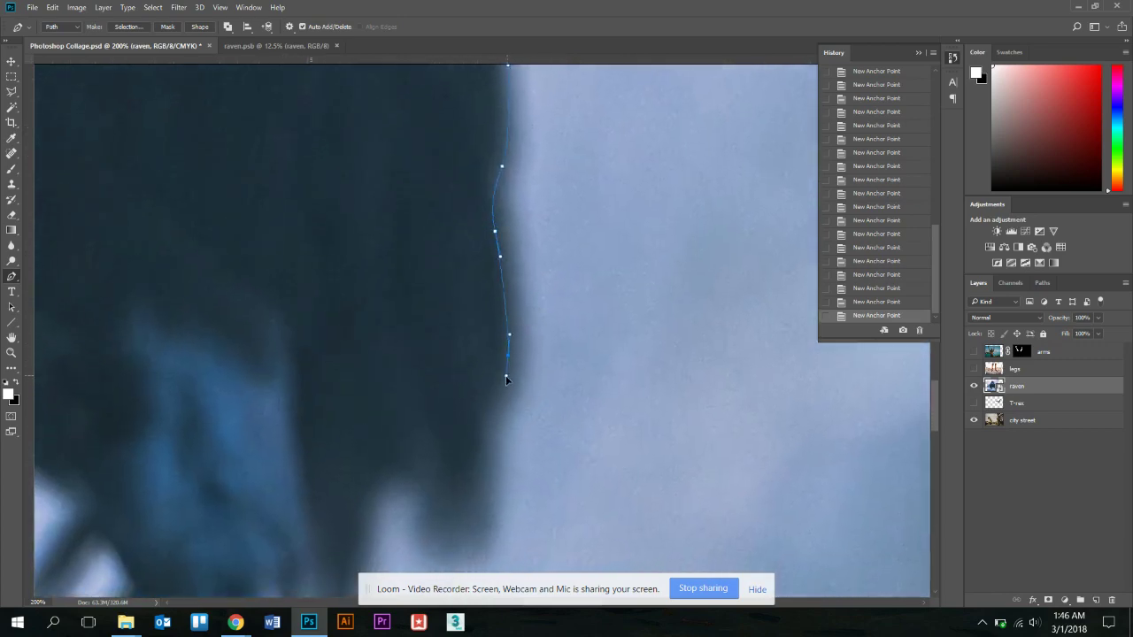
{"action": "left_click", "coordinate": [505, 379]}
{"action": "left_click", "coordinate": [481, 412]}
Outline the rounded hanging feather tips and the gap between them, ending at the top of the leg.
{"action": "left_click_drag", "start_coordinate": [572, 374], "coordinate": [586, 288]}
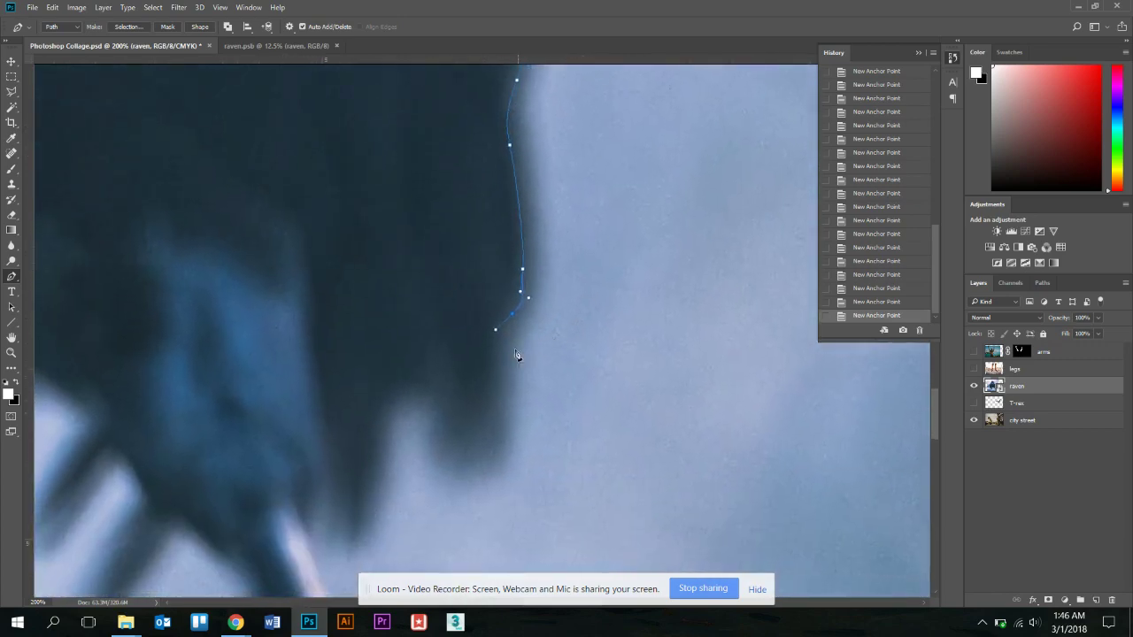
{"action": "left_click", "coordinate": [489, 345]}
{"action": "left_click_drag", "start_coordinate": [509, 444], "coordinate": [447, 461]}
{"action": "left_click_drag", "start_coordinate": [431, 419], "coordinate": [434, 399]}
{"action": "left_click_drag", "start_coordinate": [395, 463], "coordinate": [459, 370]}
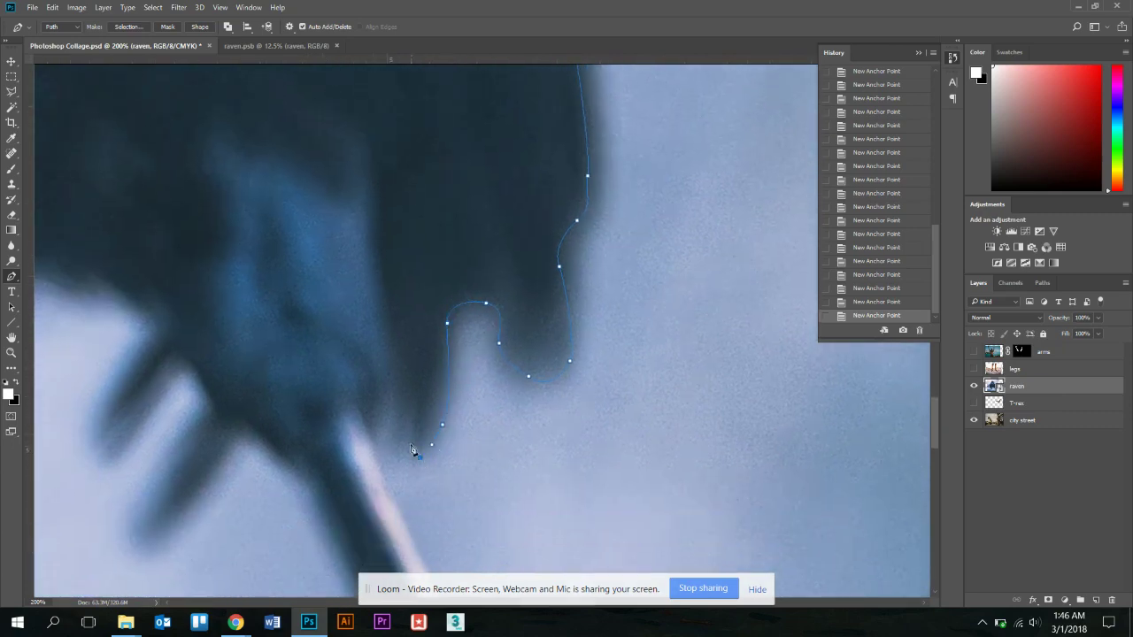
{"action": "left_click_drag", "start_coordinate": [397, 432], "coordinate": [376, 465]}
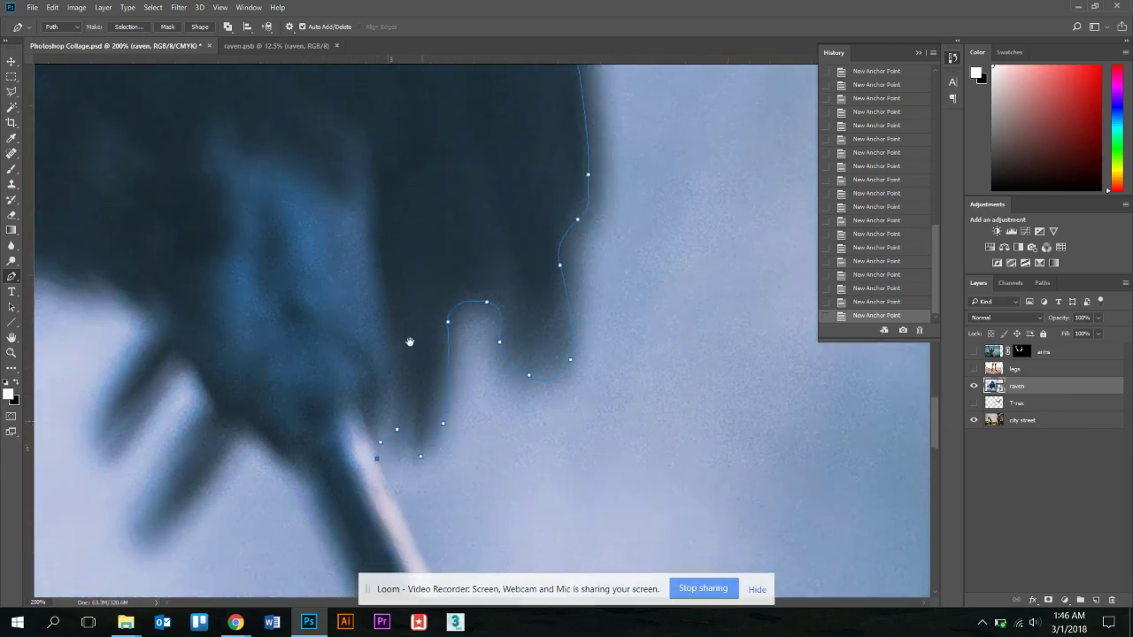
Trace the path down the light-coloured edge of the raven's leg to the ankle.
{"action": "left_click_drag", "start_coordinate": [412, 521], "coordinate": [367, 336]}
{"action": "left_click", "coordinate": [376, 377]}
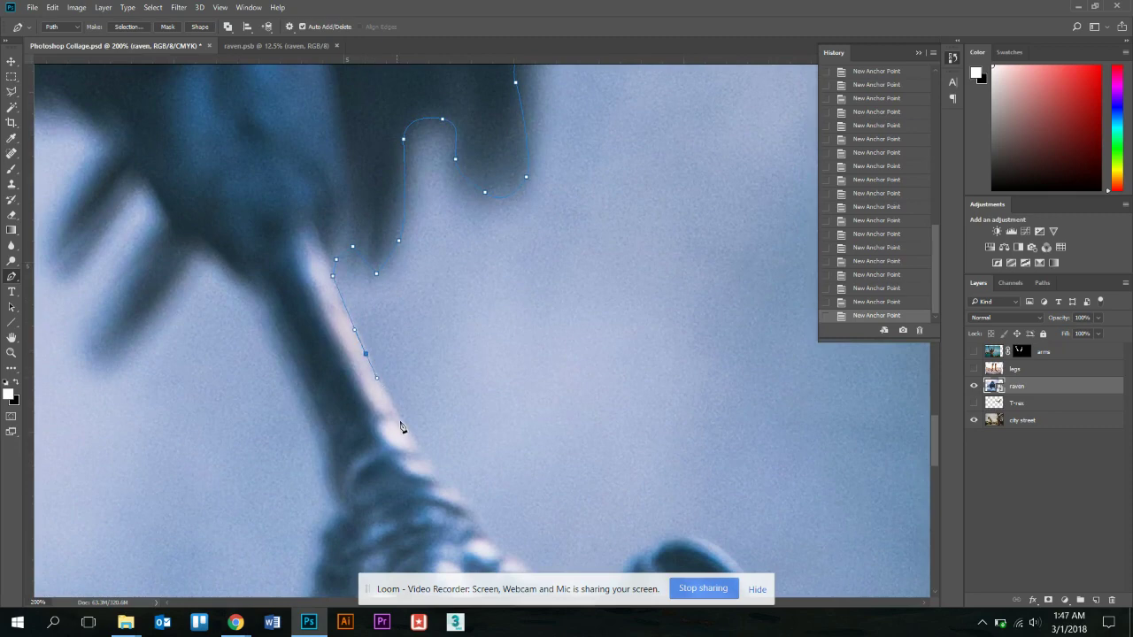
{"action": "left_click_drag", "start_coordinate": [452, 474], "coordinate": [404, 331]}
{"action": "left_click", "coordinate": [384, 300]}
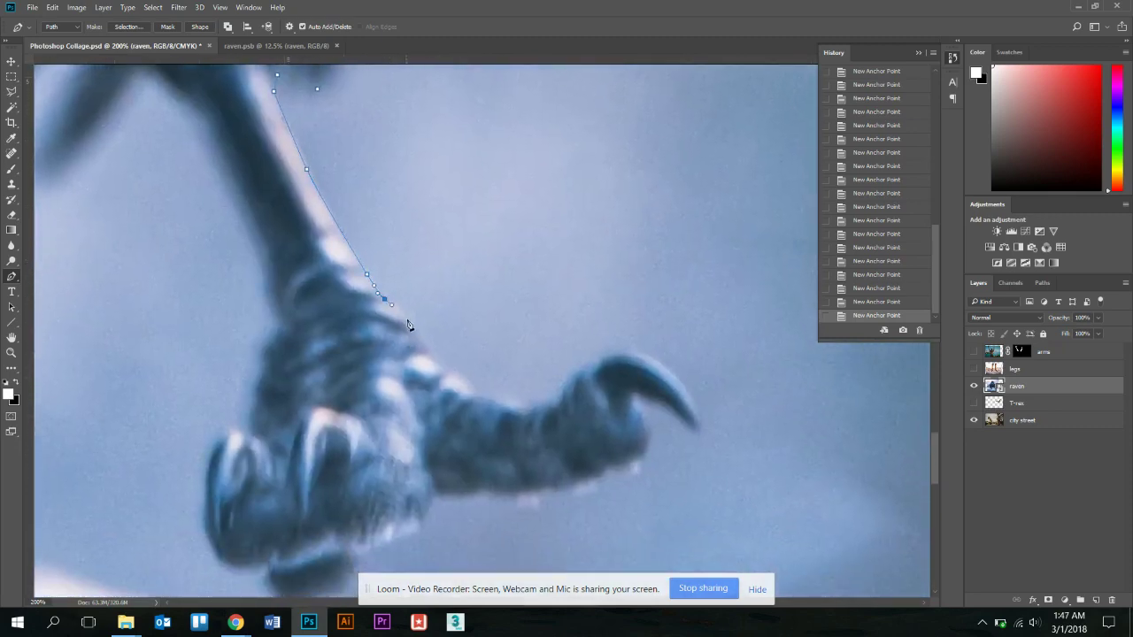
{"action": "left_click", "coordinate": [409, 321]}
Outline the top of the extended toe and curve the path around its hooked claw.
{"action": "left_click", "coordinate": [434, 361]}
{"action": "left_click", "coordinate": [522, 410]}
{"action": "left_click_drag", "start_coordinate": [549, 403], "coordinate": [619, 352]}
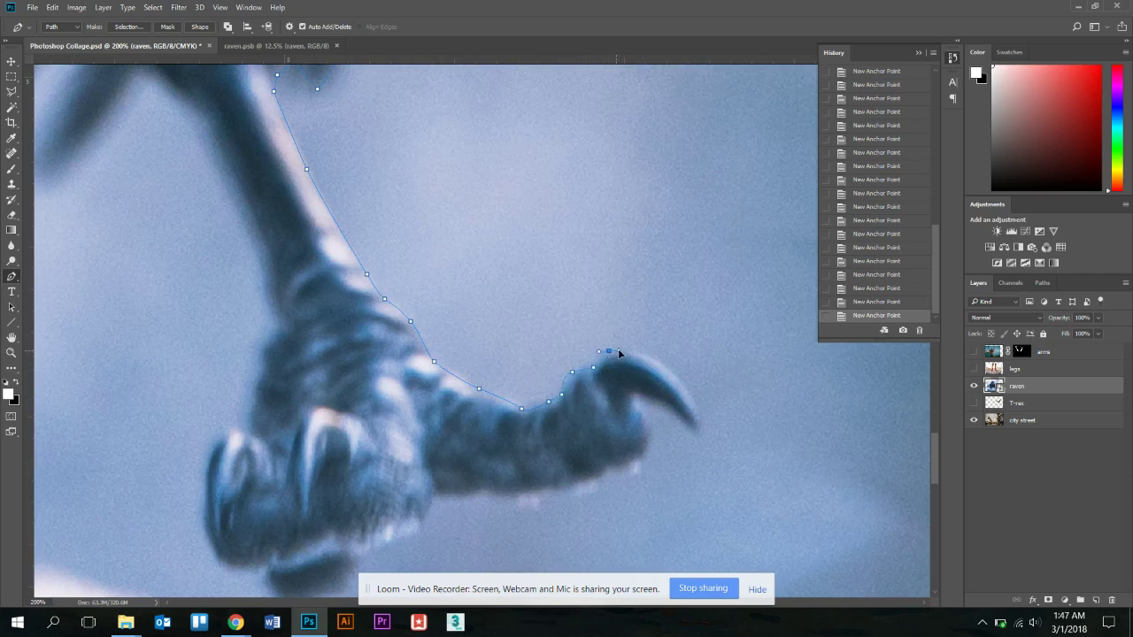
{"action": "left_click", "coordinate": [667, 368]}
{"action": "left_click_drag", "start_coordinate": [698, 435], "coordinate": [684, 423]}
{"action": "left_click_drag", "start_coordinate": [647, 449], "coordinate": [643, 459]}
Trace the underside of the extended toe and the base of the foot up to the lower claw.
{"action": "left_click", "coordinate": [464, 493]}
{"action": "left_click", "coordinate": [430, 508]}
{"action": "left_click_drag", "start_coordinate": [402, 491], "coordinate": [476, 433]}
{"action": "left_click", "coordinate": [475, 477]}
{"action": "left_click", "coordinate": [467, 482]}
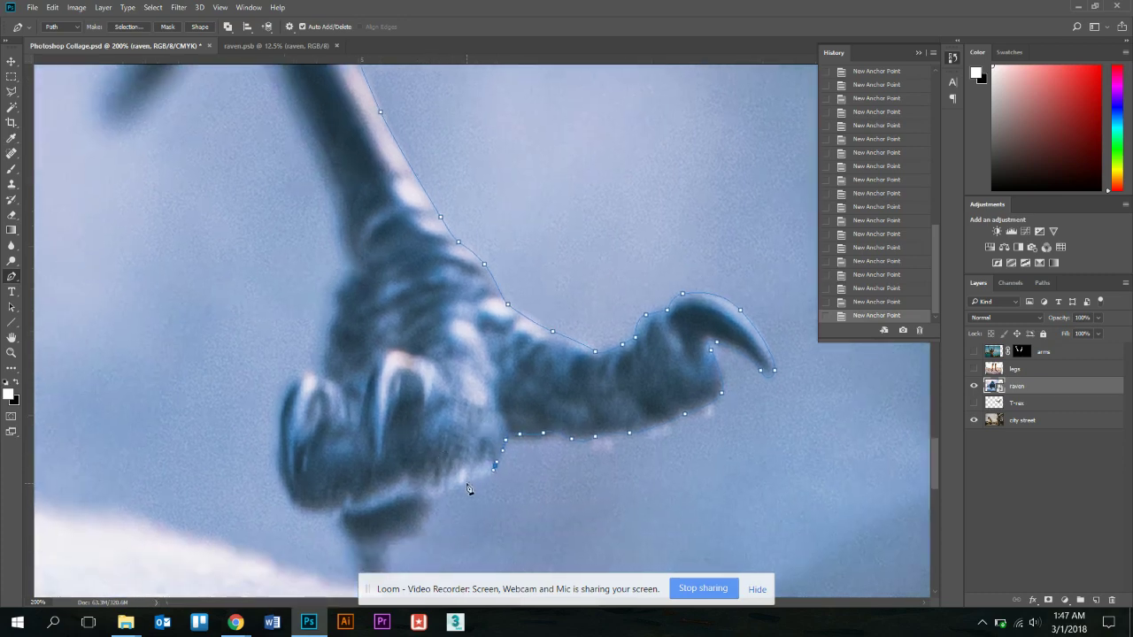
{"action": "left_click", "coordinate": [458, 487]}
{"action": "left_click", "coordinate": [433, 497]}
{"action": "left_click_drag", "start_coordinate": [411, 493], "coordinate": [423, 449]}
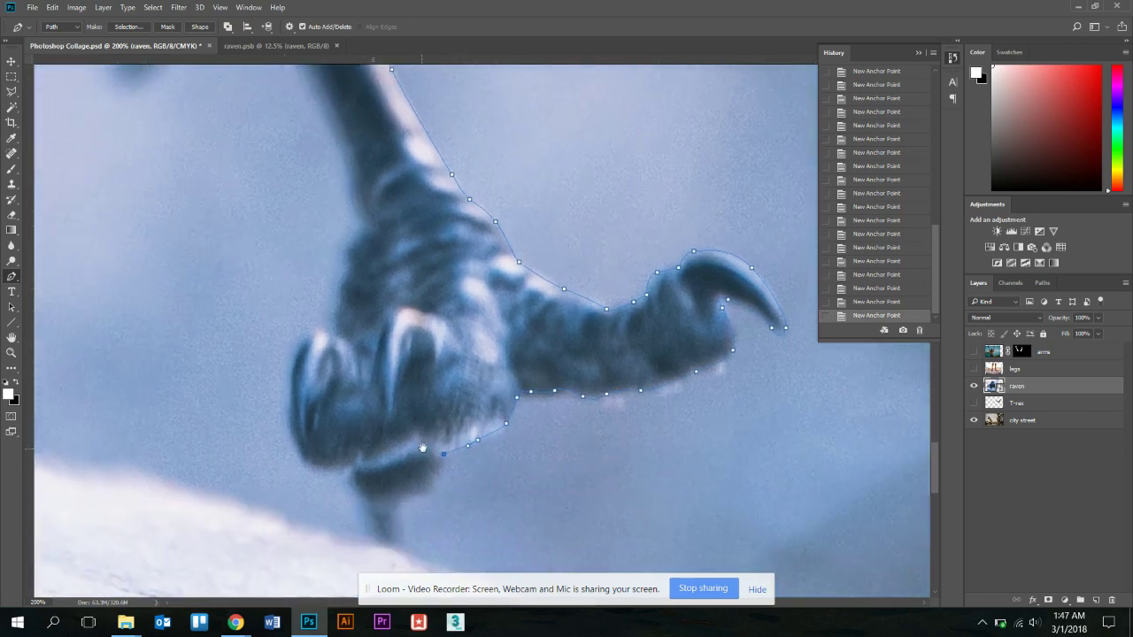
Outline the small toe and claw hanging beneath the foot and return to the base of the front toes.
{"action": "left_click", "coordinate": [437, 473]}
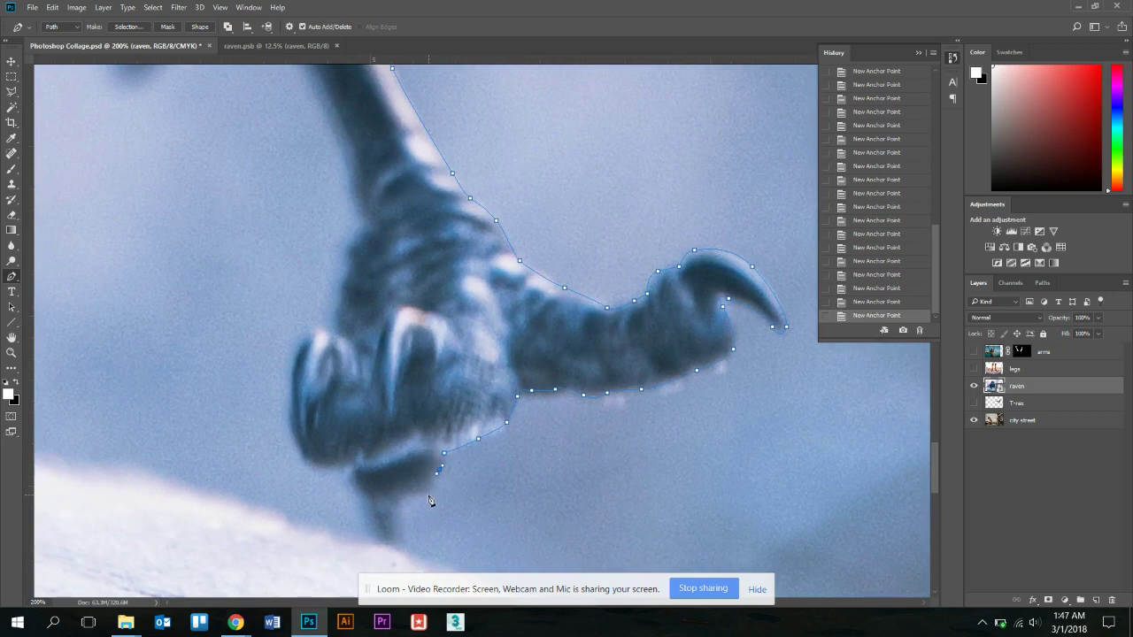
{"action": "left_click", "coordinate": [428, 495]}
{"action": "left_click", "coordinate": [417, 497]}
{"action": "left_click", "coordinate": [404, 499]}
{"action": "left_click", "coordinate": [379, 538]}
{"action": "left_click", "coordinate": [373, 506]}
{"action": "left_click", "coordinate": [362, 493]}
{"action": "left_click", "coordinate": [345, 467]}
Trace the path around the outer side of the front toes and over the top of the outermost claw.
{"action": "left_click", "coordinate": [321, 469]}
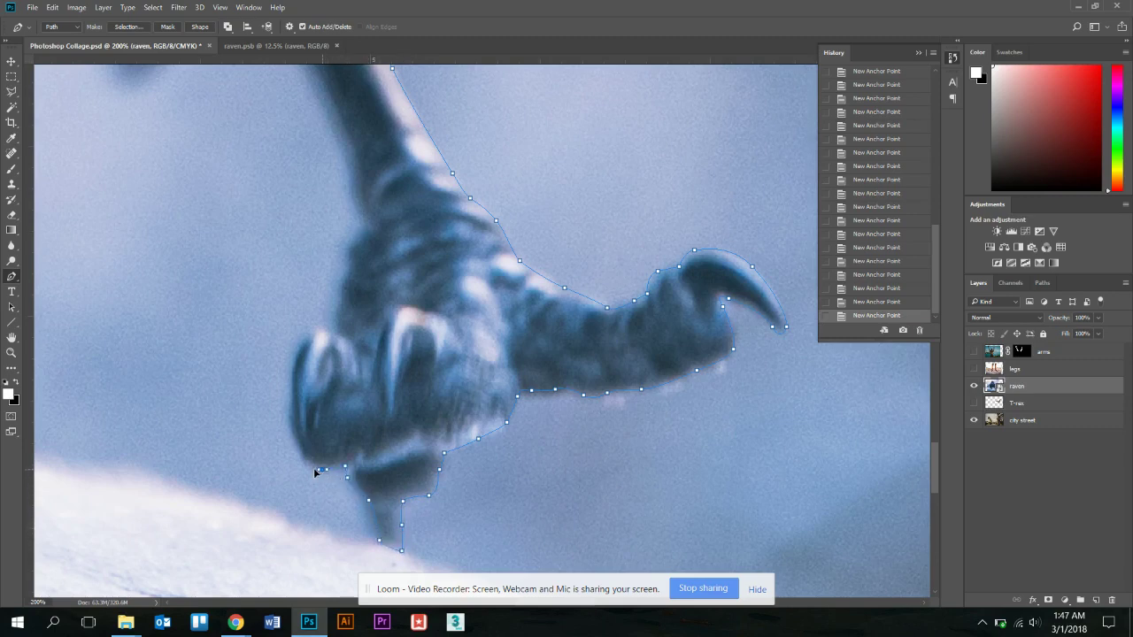
{"action": "left_click", "coordinate": [287, 402]}
{"action": "left_click", "coordinate": [285, 380]}
{"action": "left_click", "coordinate": [305, 334]}
{"action": "left_click", "coordinate": [333, 326]}
Extend the path up the wrinkled ankle to the narrow part of the leg.
{"action": "left_click_drag", "start_coordinate": [390, 260], "coordinate": [397, 308]}
{"action": "left_click", "coordinate": [346, 349]}
{"action": "left_click", "coordinate": [359, 324]}
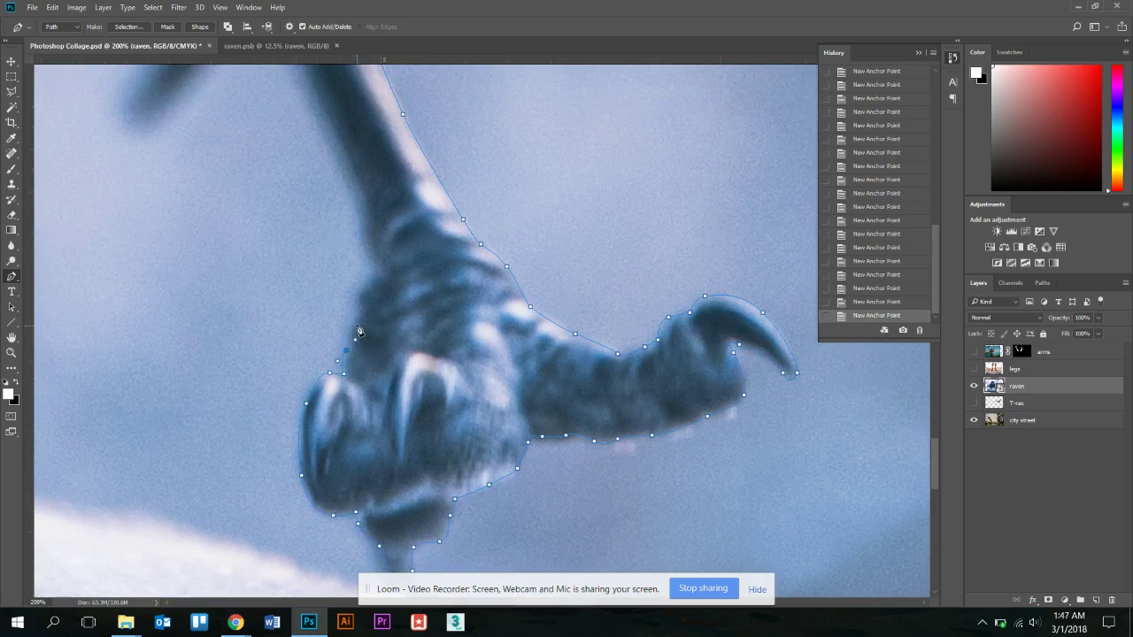
{"action": "left_click", "coordinate": [362, 307]}
{"action": "left_click", "coordinate": [362, 293]}
{"action": "left_click_drag", "start_coordinate": [380, 271], "coordinate": [387, 271]}
{"action": "left_click_drag", "start_coordinate": [381, 219], "coordinate": [402, 296]}
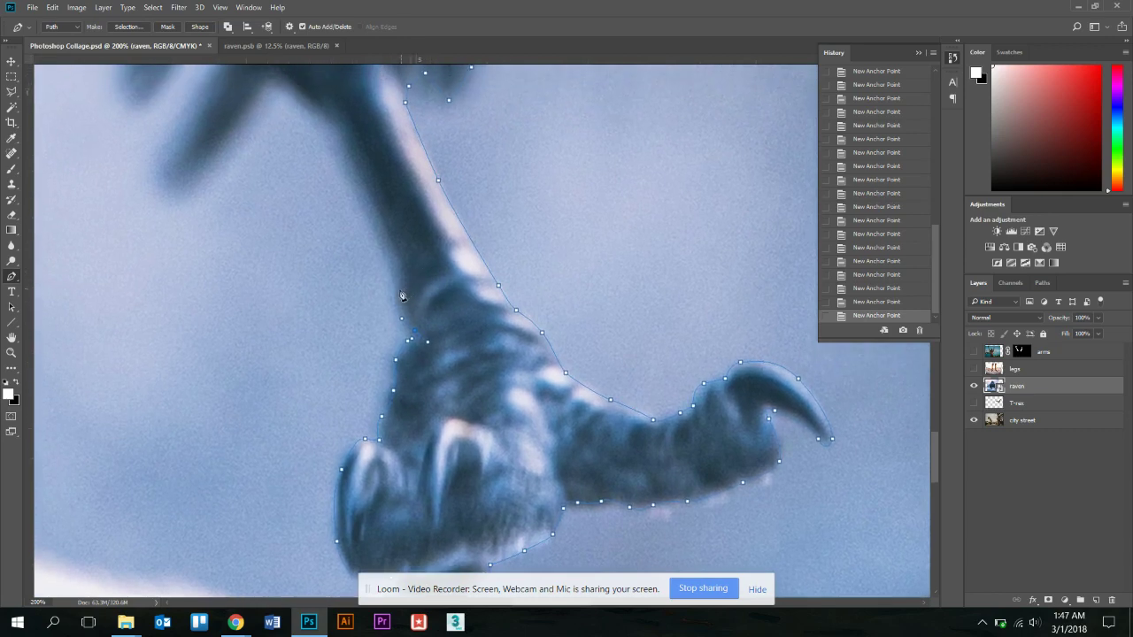
Extend the path up the back of the narrow leg to the body, across the base of the first loose feather.
{"action": "left_click_drag", "start_coordinate": [392, 222], "coordinate": [440, 286]}
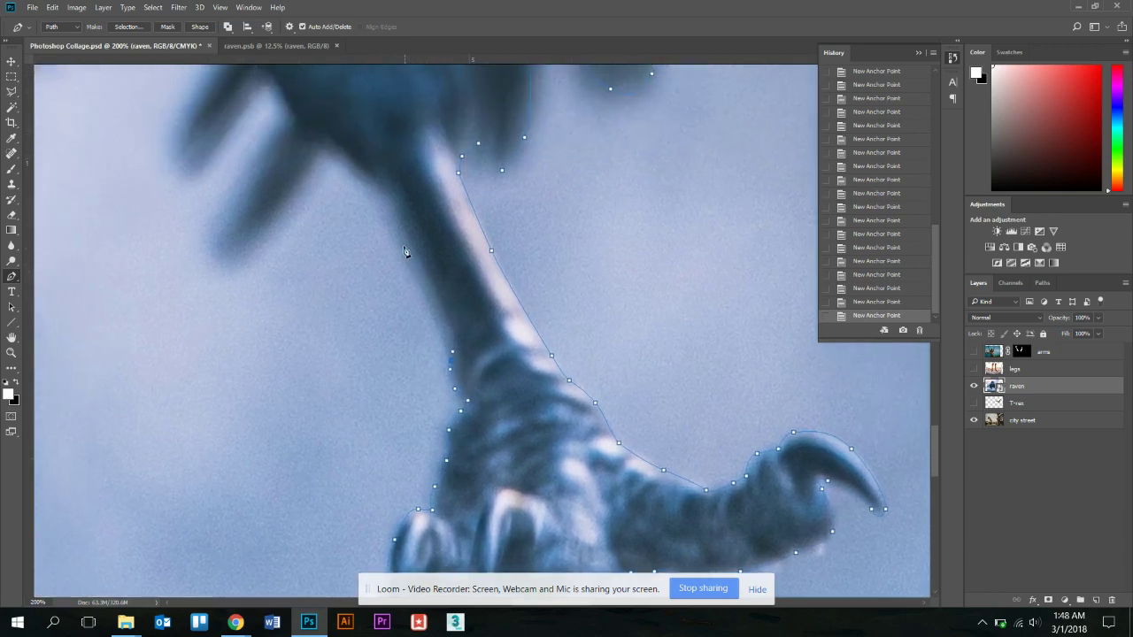
{"action": "left_click", "coordinate": [371, 180]}
{"action": "left_click_drag", "start_coordinate": [358, 166], "coordinate": [431, 255]}
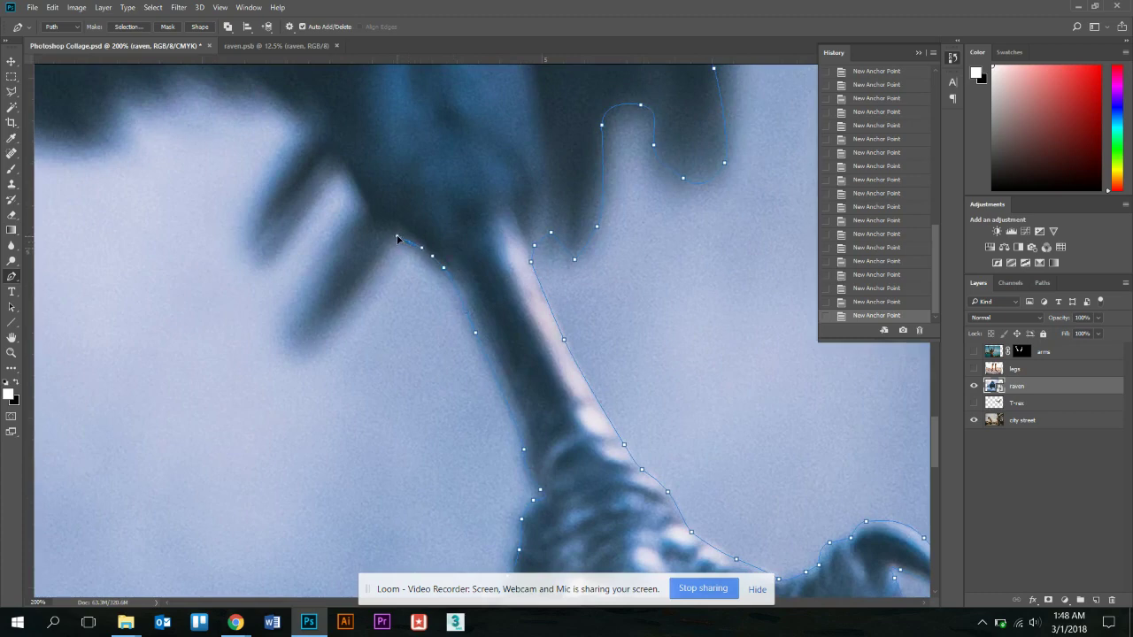
{"action": "left_click", "coordinate": [370, 211]}
{"action": "left_click_drag", "start_coordinate": [403, 168], "coordinate": [517, 281]}
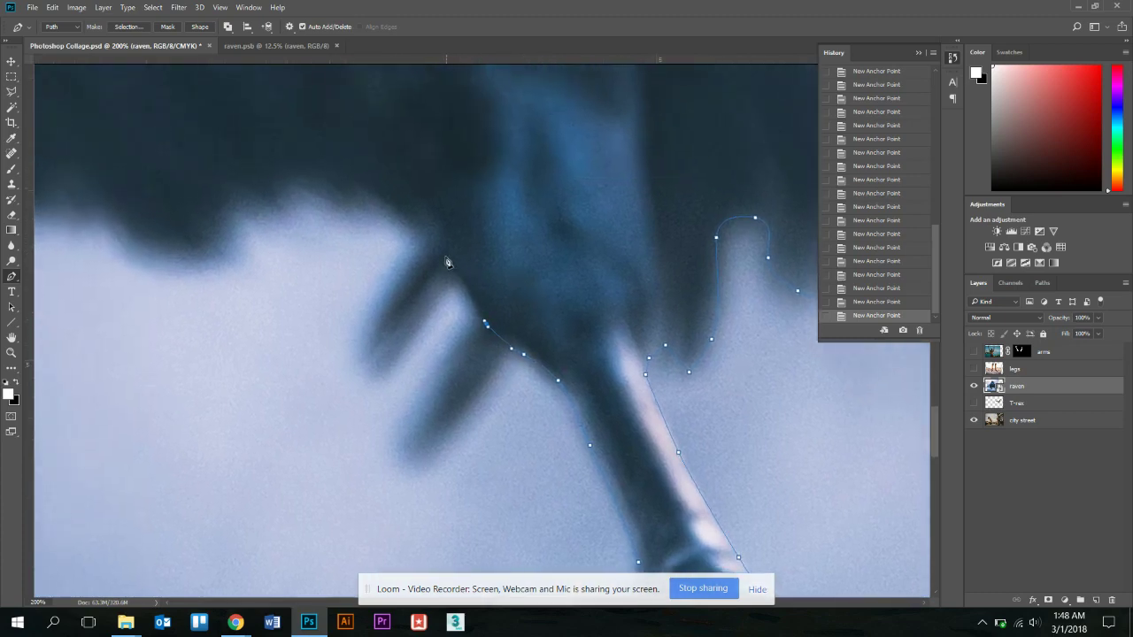
Trace the belly edge past the loose feathers and along the shallow notch beside them.
{"action": "left_click", "coordinate": [441, 249]}
{"action": "left_click", "coordinate": [411, 217]}
{"action": "left_click", "coordinate": [373, 199]}
{"action": "left_click", "coordinate": [355, 203]}
{"action": "left_click", "coordinate": [296, 182]}
{"action": "left_click", "coordinate": [278, 197]}
Trace around the rounded feather tuft on the belly and along the uneven edge beyond it.
{"action": "left_click_drag", "start_coordinate": [159, 259], "coordinate": [421, 319]}
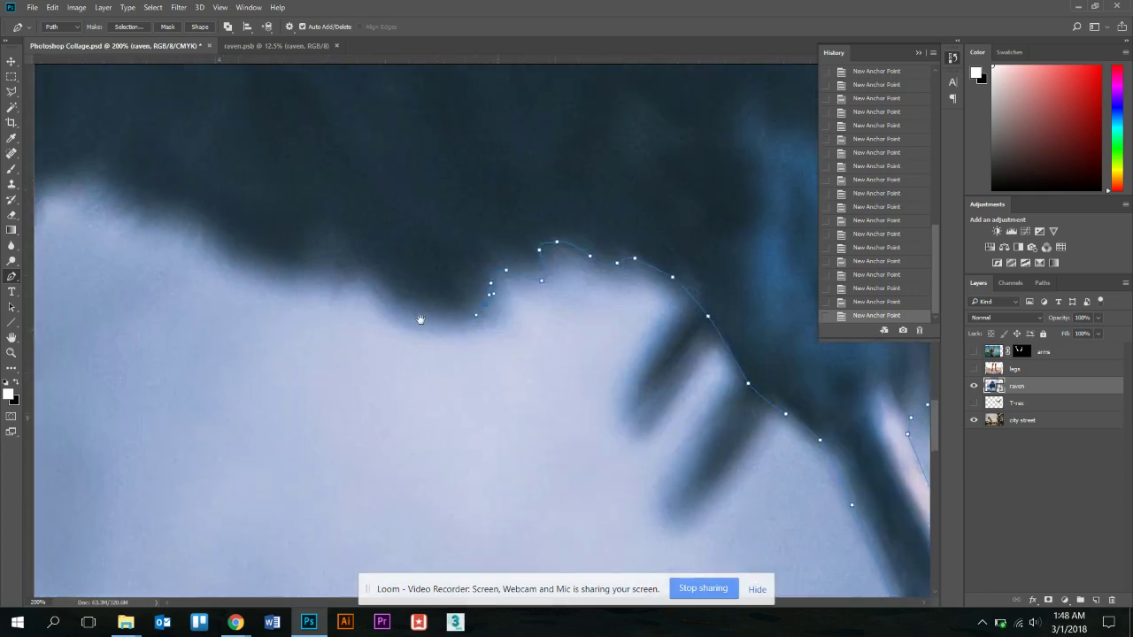
{"action": "left_click", "coordinate": [366, 278]}
{"action": "left_click", "coordinate": [334, 254]}
{"action": "left_click_drag", "start_coordinate": [231, 230], "coordinate": [341, 272]}
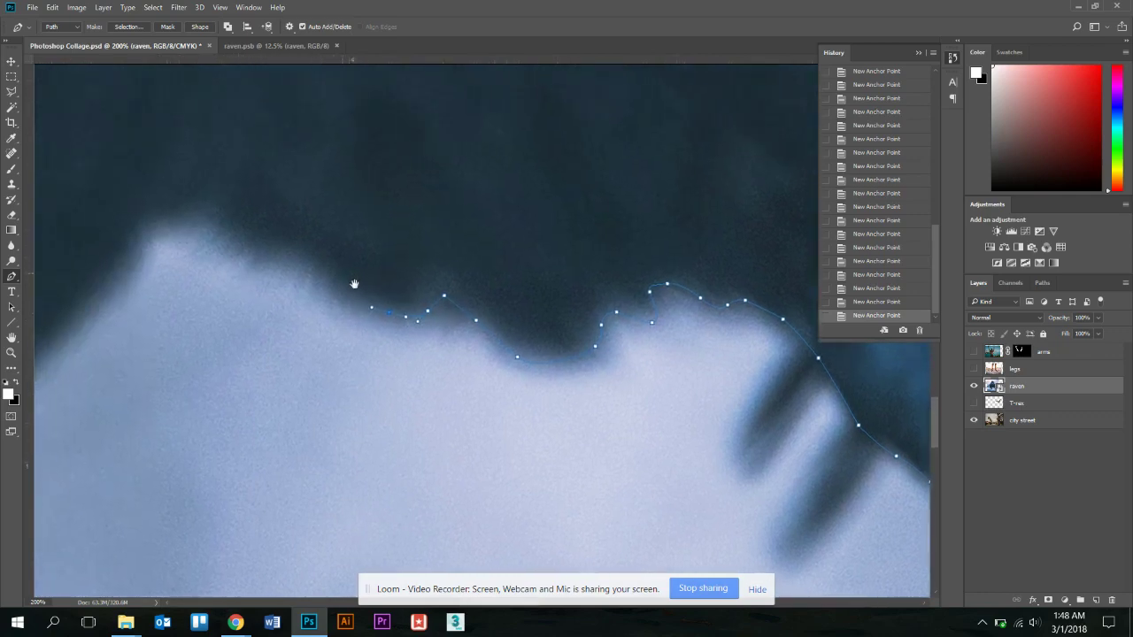
{"action": "left_click", "coordinate": [342, 288]}
{"action": "left_click", "coordinate": [334, 274]}
{"action": "left_click", "coordinate": [334, 256]}
{"action": "left_click", "coordinate": [313, 258]}
Carry the path over the top of the arch in the belly feathers between the two legs.
{"action": "left_click", "coordinate": [292, 263]}
{"action": "left_click", "coordinate": [253, 242]}
{"action": "left_click", "coordinate": [225, 220]}
{"action": "left_click_drag", "start_coordinate": [196, 203], "coordinate": [178, 215]}
{"action": "left_click", "coordinate": [143, 226]}
{"action": "left_click", "coordinate": [134, 233]}
Trace the small feather tufts beside the second leg and start down the leg's inner edge.
{"action": "left_click_drag", "start_coordinate": [132, 304], "coordinate": [454, 294]}
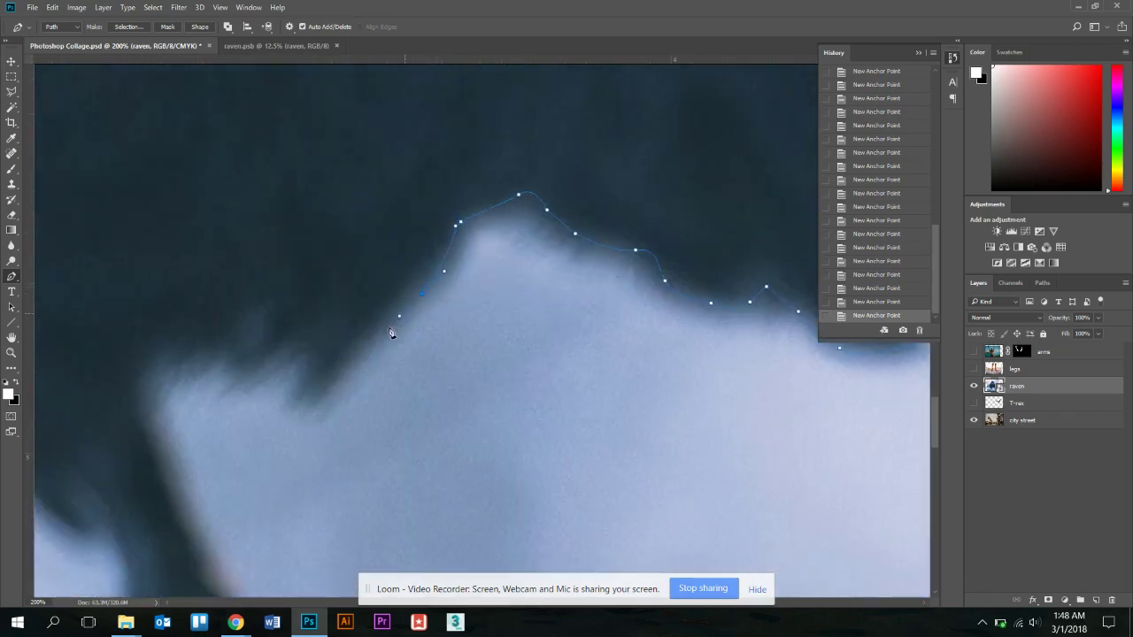
{"action": "left_click", "coordinate": [294, 403]}
{"action": "left_click", "coordinate": [308, 359]}
{"action": "left_click", "coordinate": [153, 442]}
{"action": "left_click_drag", "start_coordinate": [207, 478], "coordinate": [278, 303]}
{"action": "left_click", "coordinate": [260, 307]}
{"action": "left_click", "coordinate": [269, 343]}
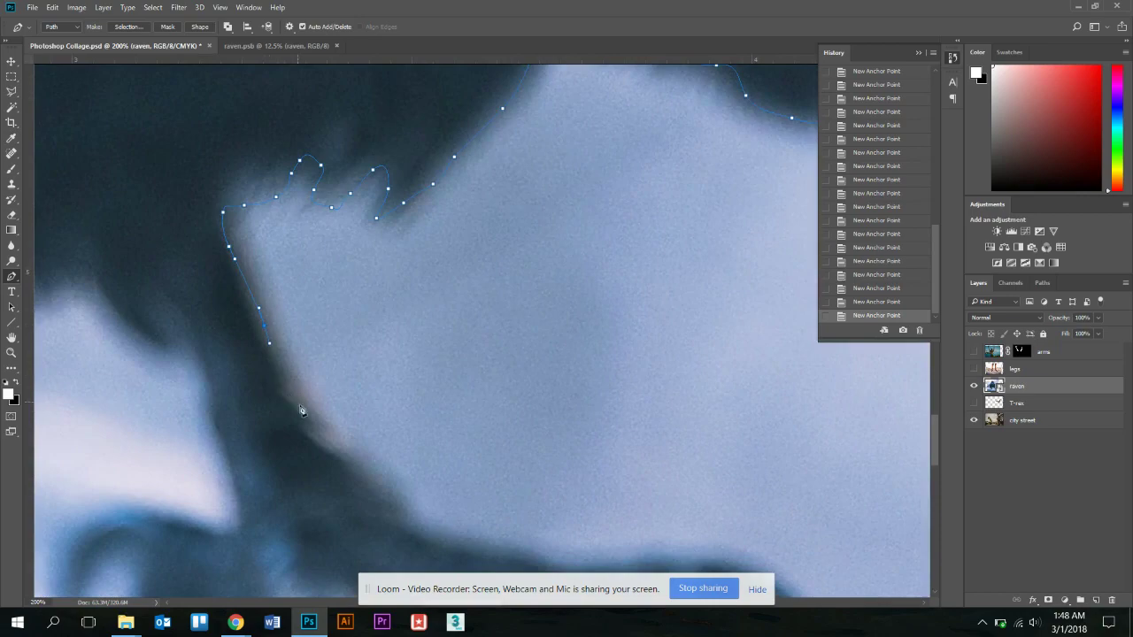
Extend the path down the inner side of the second leg and onto the top of its long toe.
{"action": "left_click_drag", "start_coordinate": [426, 474], "coordinate": [326, 297]}
{"action": "key", "text": "ctrl+minus"}
{"action": "key", "text": "ctrl+minus"}
{"action": "key", "text": "ctrl+minus"}
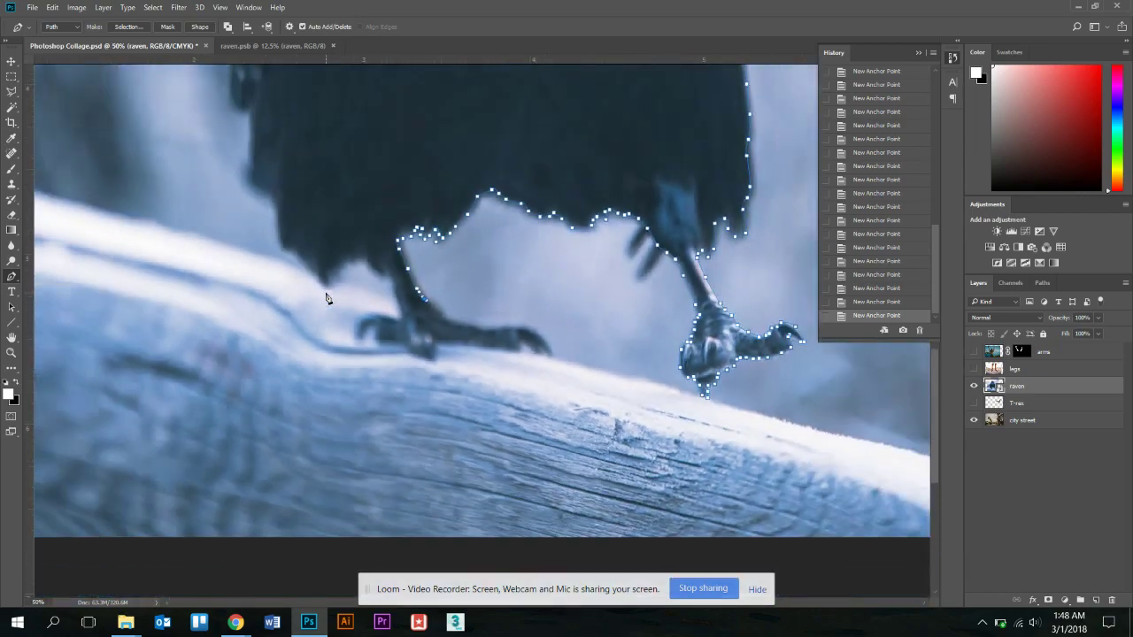
{"action": "left_click_drag", "start_coordinate": [584, 245], "coordinate": [490, 352]}
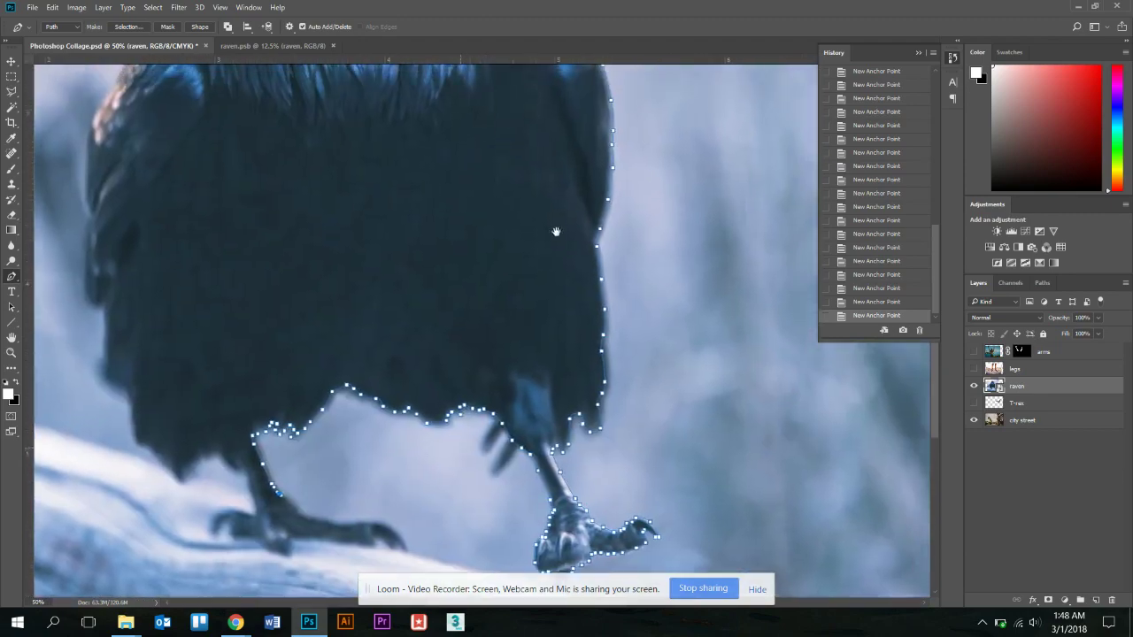
{"action": "left_click_drag", "start_coordinate": [553, 233], "coordinate": [503, 251]}
{"action": "key", "text": "ctrl+plus"}
{"action": "key", "text": "ctrl+plus"}
{"action": "key", "text": "ctrl+plus"}
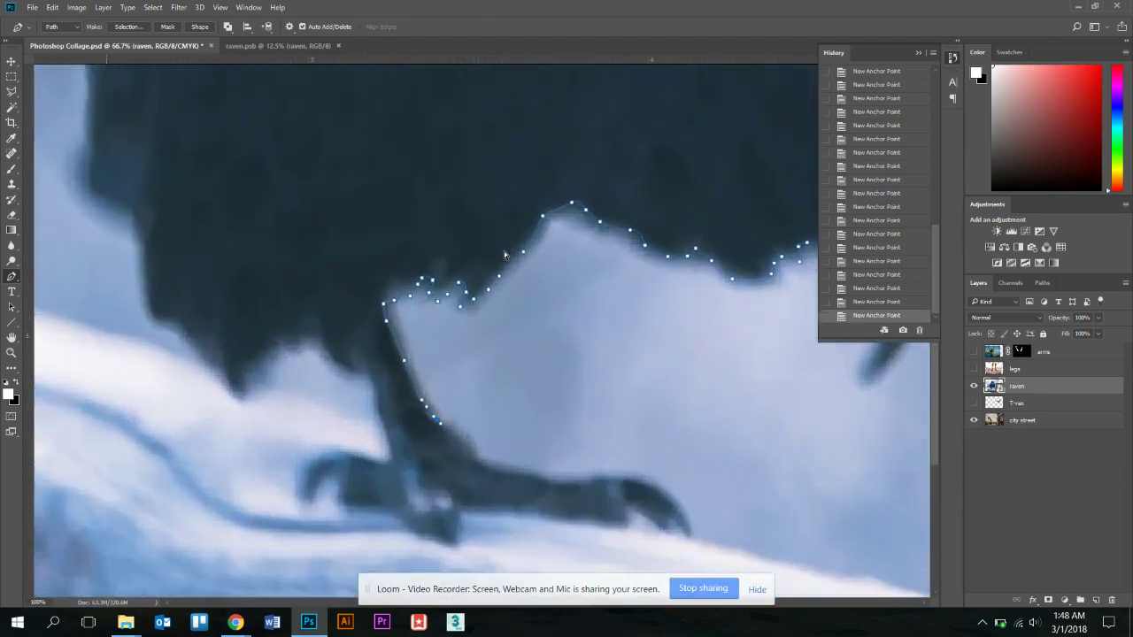
{"action": "scroll", "coordinate": [506, 207], "scroll_direction": "down", "scroll_amount": 5}
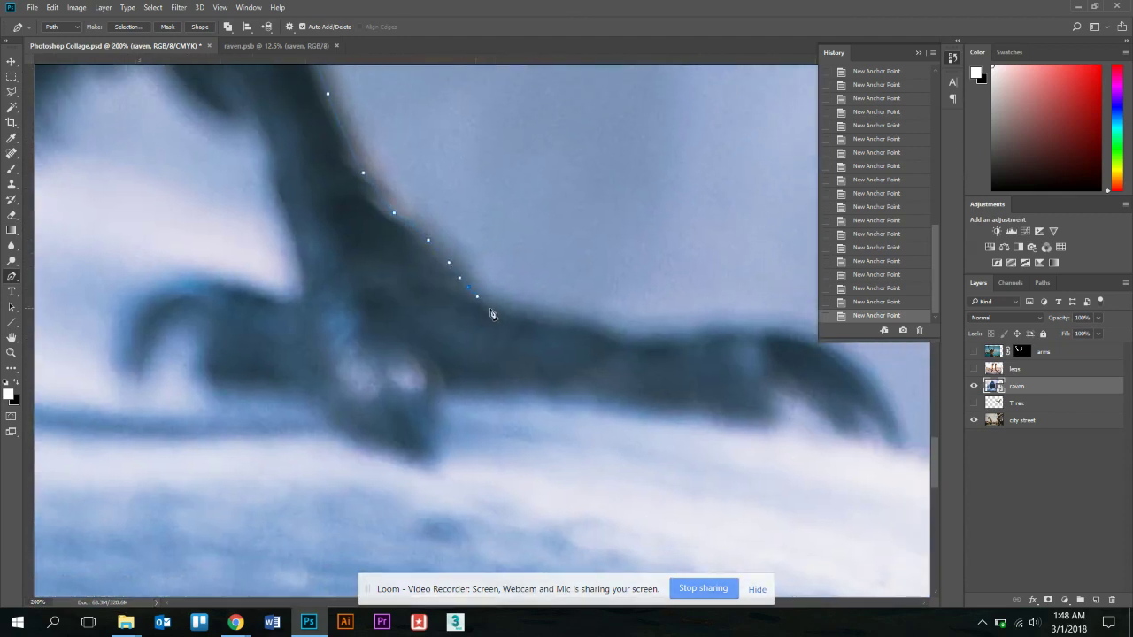
{"action": "left_click_drag", "start_coordinate": [499, 315], "coordinate": [514, 319]}
{"action": "left_click_drag", "start_coordinate": [606, 334], "coordinate": [527, 342]}
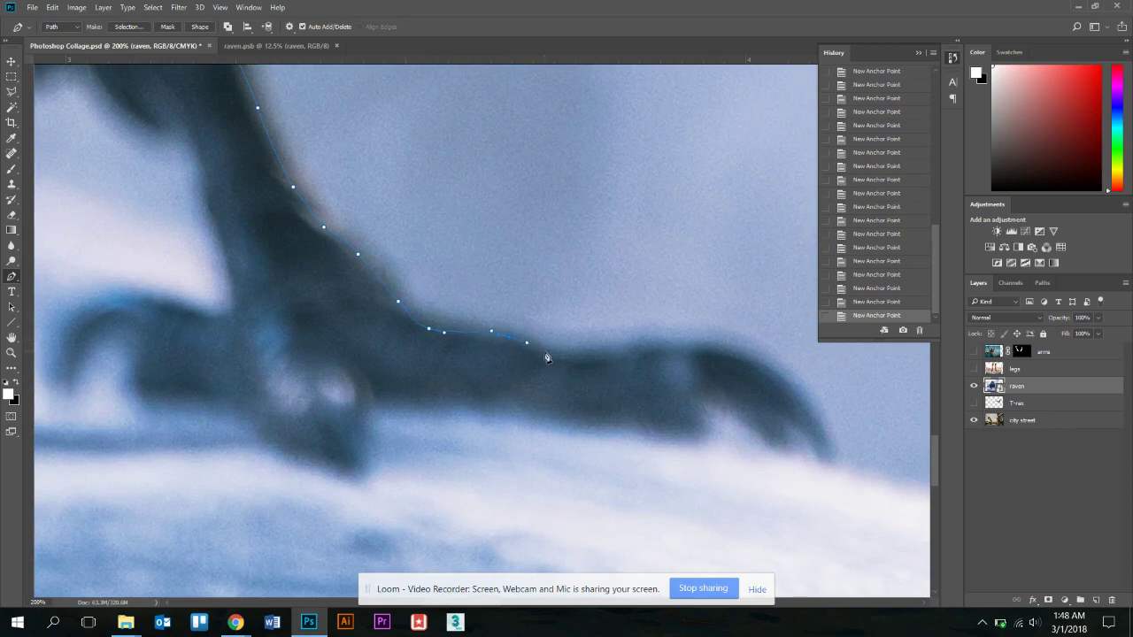
Trace along the top of the second foot's long toe and around its curved claw.
{"action": "left_click_drag", "start_coordinate": [591, 361], "coordinate": [607, 359]}
{"action": "left_click_drag", "start_coordinate": [674, 338], "coordinate": [699, 335]}
{"action": "left_click_drag", "start_coordinate": [815, 391], "coordinate": [608, 429]}
Trace the underside of the second foot around the middle claw to the inner curve of the rear toe.
{"action": "left_click_drag", "start_coordinate": [445, 403], "coordinate": [373, 400]}
{"action": "left_click_drag", "start_coordinate": [367, 468], "coordinate": [365, 482]}
{"action": "left_click_drag", "start_coordinate": [280, 457], "coordinate": [253, 430]}
{"action": "left_click_drag", "start_coordinate": [168, 390], "coordinate": [311, 366]}
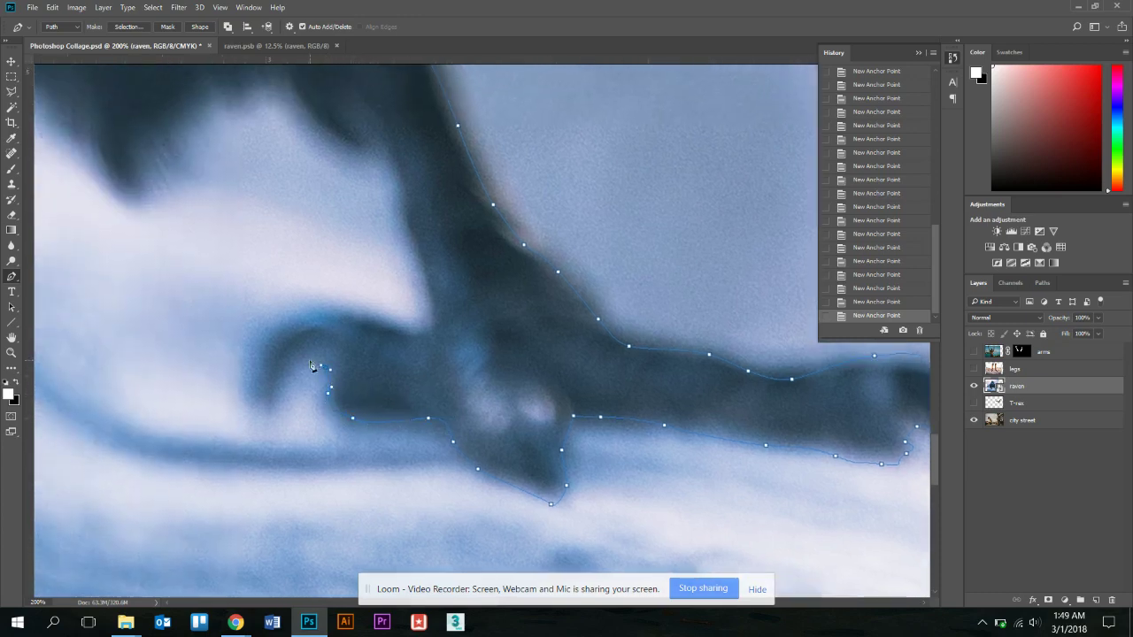
Outline the rear claw's tip and the top of the rear toe, and continue up the ankle.
{"action": "left_click", "coordinate": [265, 427]}
{"action": "left_click", "coordinate": [252, 389]}
{"action": "left_click_drag", "start_coordinate": [267, 331], "coordinate": [434, 328]}
{"action": "scroll", "coordinate": [442, 323], "scroll_direction": "up", "scroll_amount": 2}
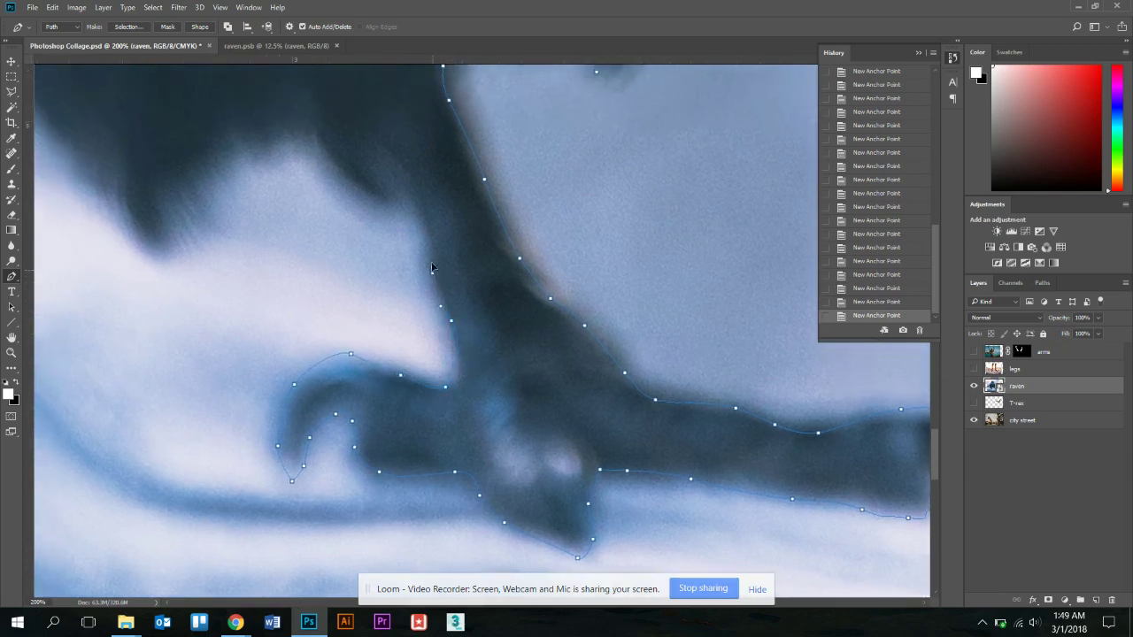
Trace from the top of the second leg around the adjoining feathers to the tip of the next hanging feather.
{"action": "left_click_drag", "start_coordinate": [432, 267], "coordinate": [453, 334]}
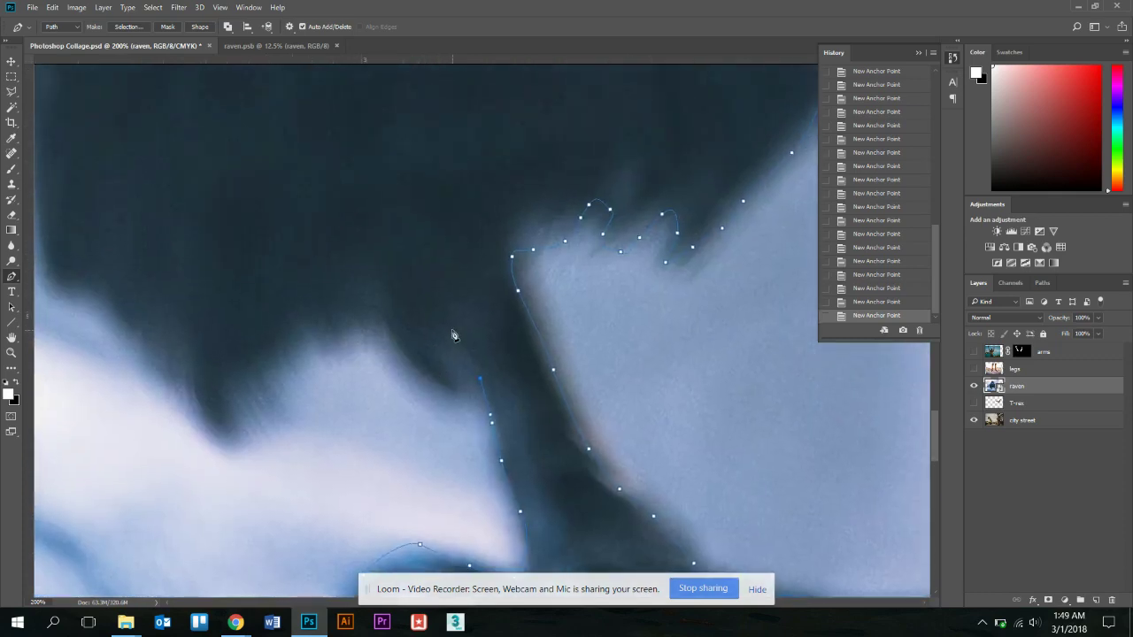
{"action": "left_click", "coordinate": [450, 342]}
{"action": "left_click", "coordinate": [469, 392]}
{"action": "left_click_drag", "start_coordinate": [433, 383], "coordinate": [373, 332]}
{"action": "left_click_drag", "start_coordinate": [228, 443], "coordinate": [220, 439]}
Trace the body's outer lower edge upward from the hanging feather tip and around the bulge above it.
{"action": "scroll", "coordinate": [374, 435], "scroll_direction": "up", "scroll_amount": 2}
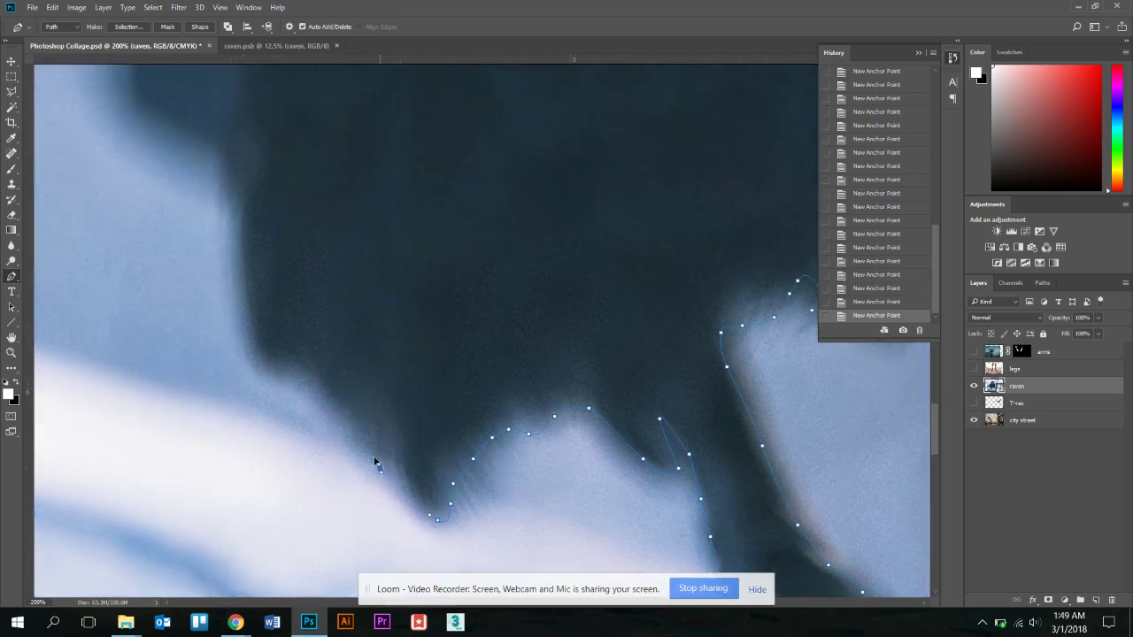
{"action": "left_click_drag", "start_coordinate": [329, 392], "coordinate": [321, 381]}
{"action": "left_click_drag", "start_coordinate": [238, 222], "coordinate": [286, 448]}
{"action": "left_click", "coordinate": [265, 465]}
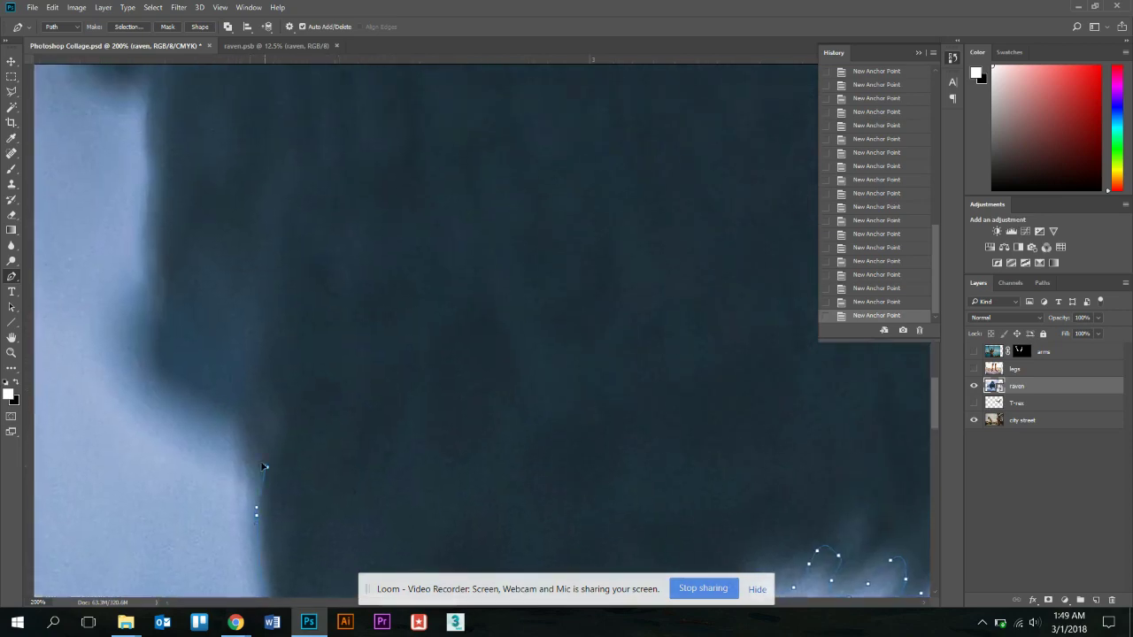
{"action": "left_click", "coordinate": [225, 424]}
{"action": "left_click", "coordinate": [184, 394]}
{"action": "left_click_drag", "start_coordinate": [155, 357], "coordinate": [152, 338]}
Extend the path up the side of the body and around the rounded tip of the folded wing.
{"action": "left_click_drag", "start_coordinate": [217, 218], "coordinate": [279, 416]}
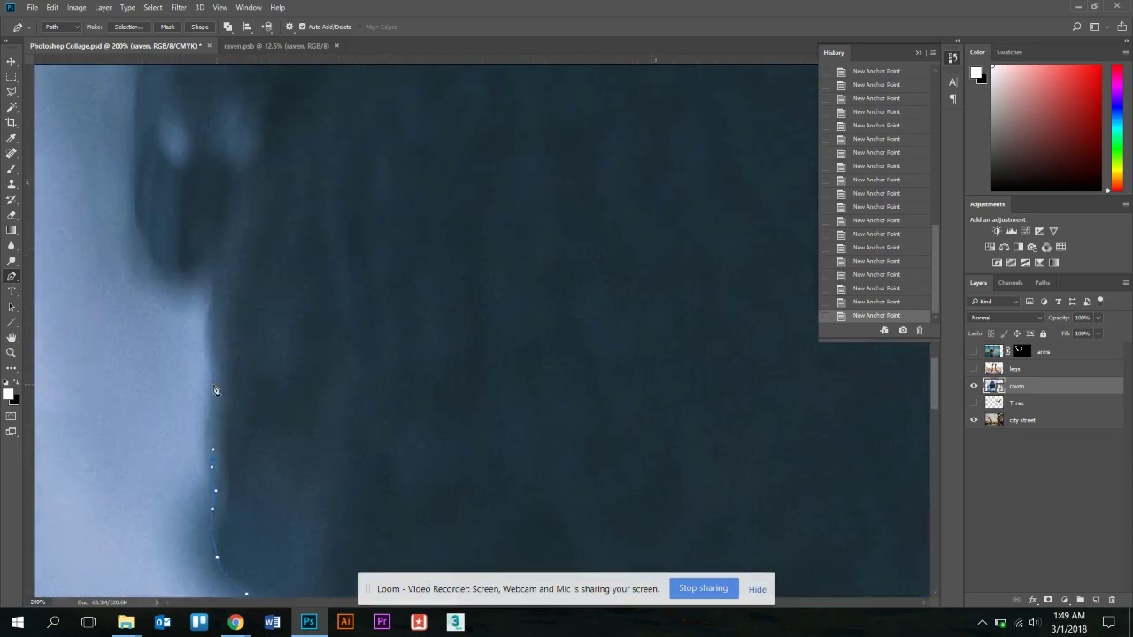
{"action": "left_click", "coordinate": [211, 382]}
{"action": "left_click", "coordinate": [220, 361]}
{"action": "left_click_drag", "start_coordinate": [203, 320], "coordinate": [212, 314]}
{"action": "left_click_drag", "start_coordinate": [165, 284], "coordinate": [245, 396]}
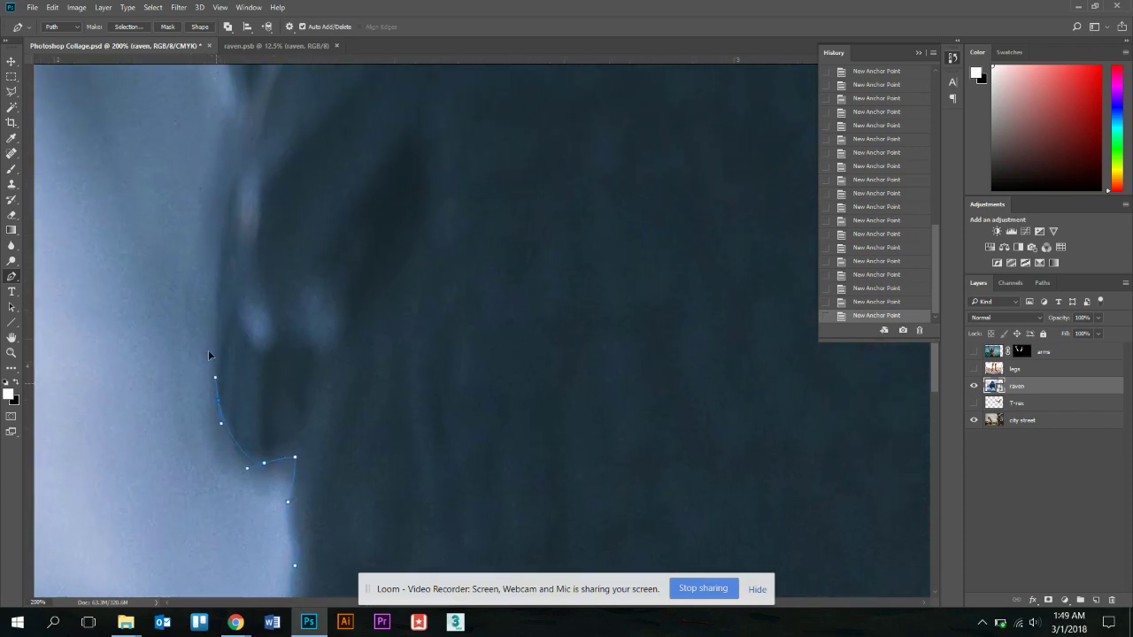
Trace up the outer edge of the folded wing past the crease between its feathers.
{"action": "left_click_drag", "start_coordinate": [332, 200], "coordinate": [389, 316]}
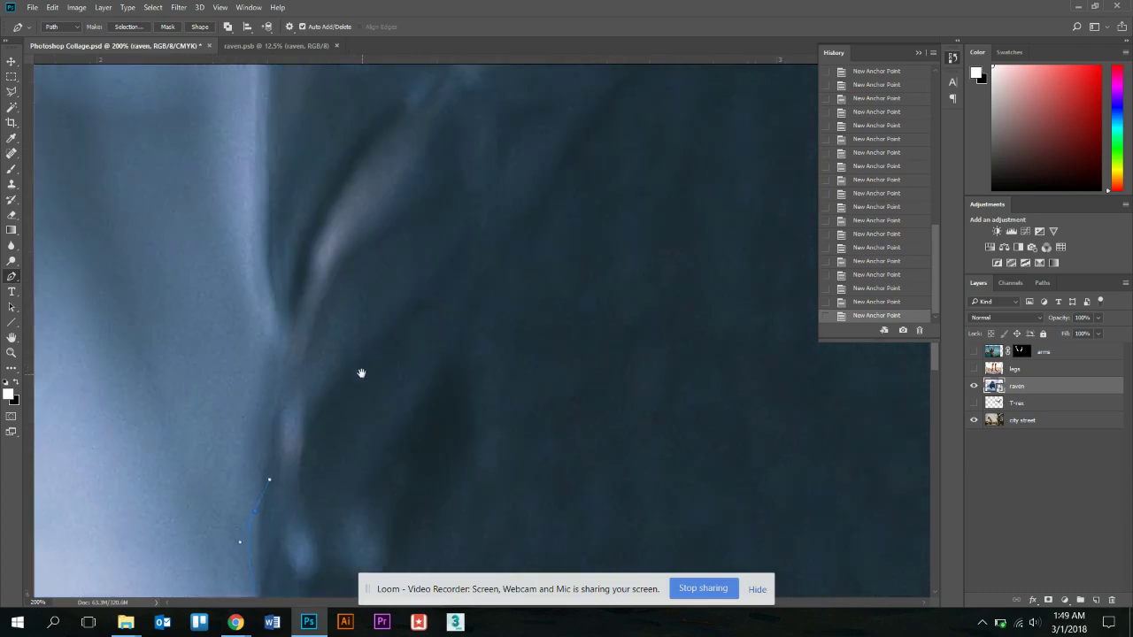
{"action": "left_click_drag", "start_coordinate": [278, 377], "coordinate": [279, 372]}
{"action": "left_click_drag", "start_coordinate": [278, 327], "coordinate": [276, 317]}
{"action": "left_click_drag", "start_coordinate": [257, 271], "coordinate": [255, 262]}
Trace the wing's upper edge along the light brown feathers of the lower shoulder.
{"action": "left_click_drag", "start_coordinate": [343, 183], "coordinate": [371, 458]}
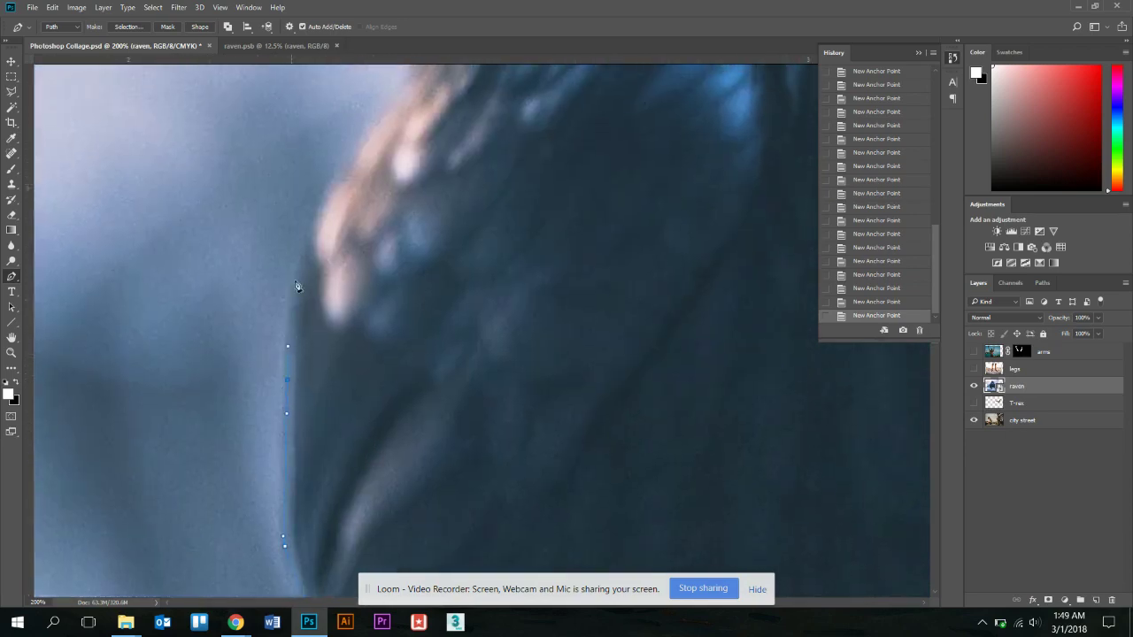
{"action": "left_click_drag", "start_coordinate": [398, 178], "coordinate": [360, 394]}
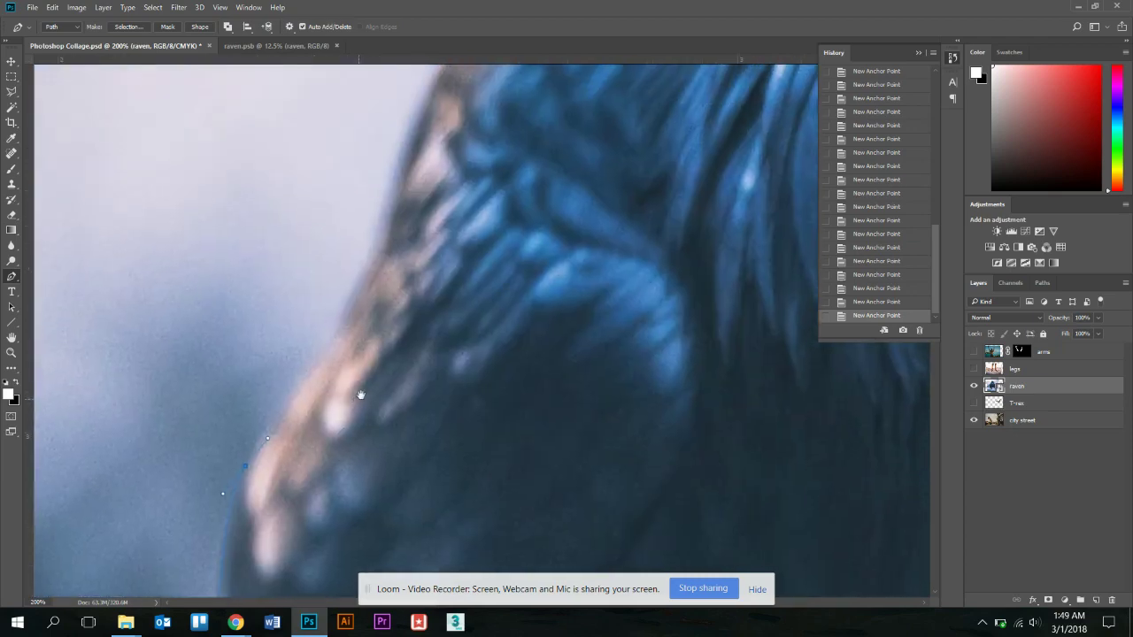
{"action": "left_click", "coordinate": [313, 379]}
{"action": "left_click_drag", "start_coordinate": [366, 274], "coordinate": [375, 252]}
Continue the path around the curve of the upper shoulder with smooth anchor points.
{"action": "left_click_drag", "start_coordinate": [486, 205], "coordinate": [437, 298]}
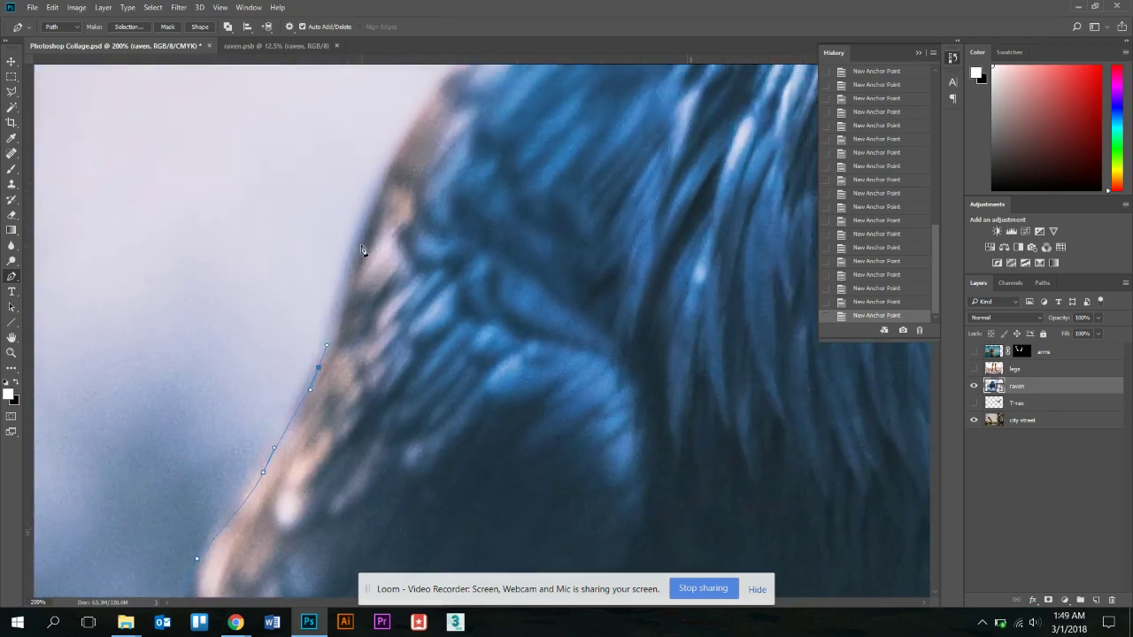
{"action": "left_click_drag", "start_coordinate": [362, 217], "coordinate": [384, 168]}
{"action": "left_click_drag", "start_coordinate": [475, 149], "coordinate": [384, 327]}
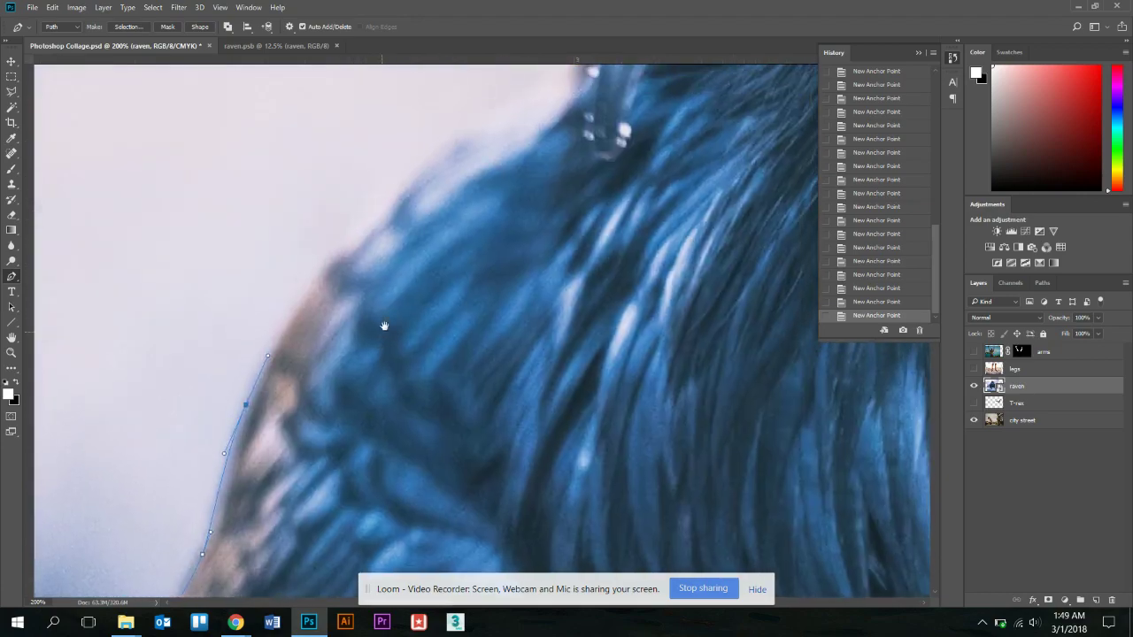
{"action": "left_click", "coordinate": [429, 166]}
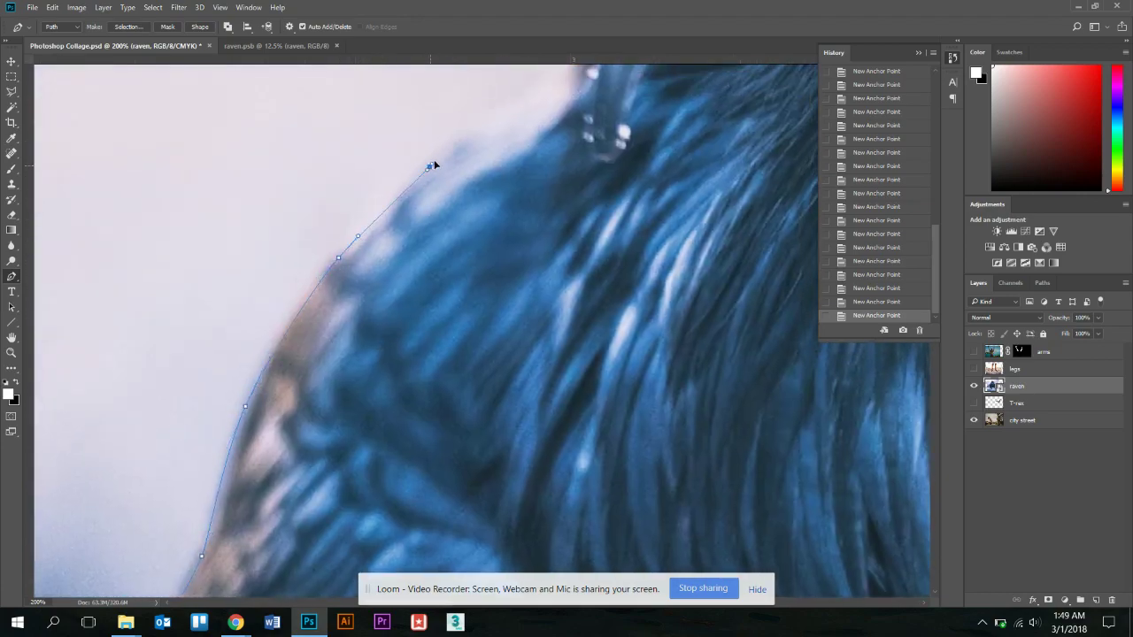
Trace from the top of the shoulder along the chest feathers to the notch beside the beak tip.
{"action": "left_click_drag", "start_coordinate": [447, 145], "coordinate": [366, 306]}
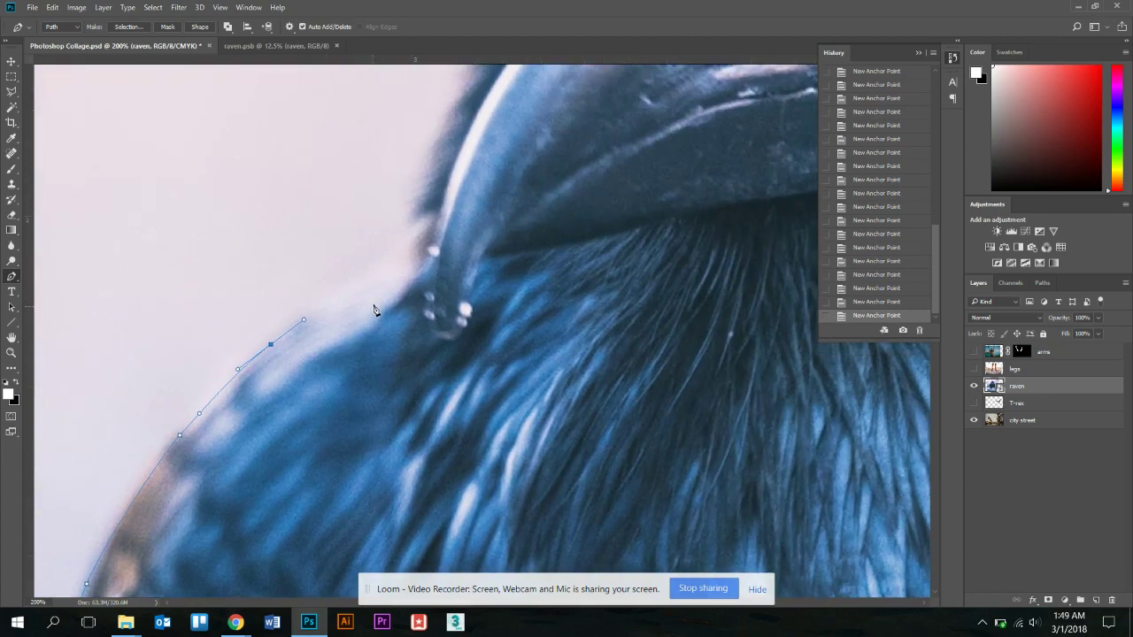
{"action": "left_click", "coordinate": [383, 287]}
{"action": "left_click", "coordinate": [402, 278]}
{"action": "left_click_drag", "start_coordinate": [418, 267], "coordinate": [423, 262]}
Trace up the blurred dark feather edge running alongside the beak.
{"action": "left_click_drag", "start_coordinate": [462, 206], "coordinate": [407, 356]}
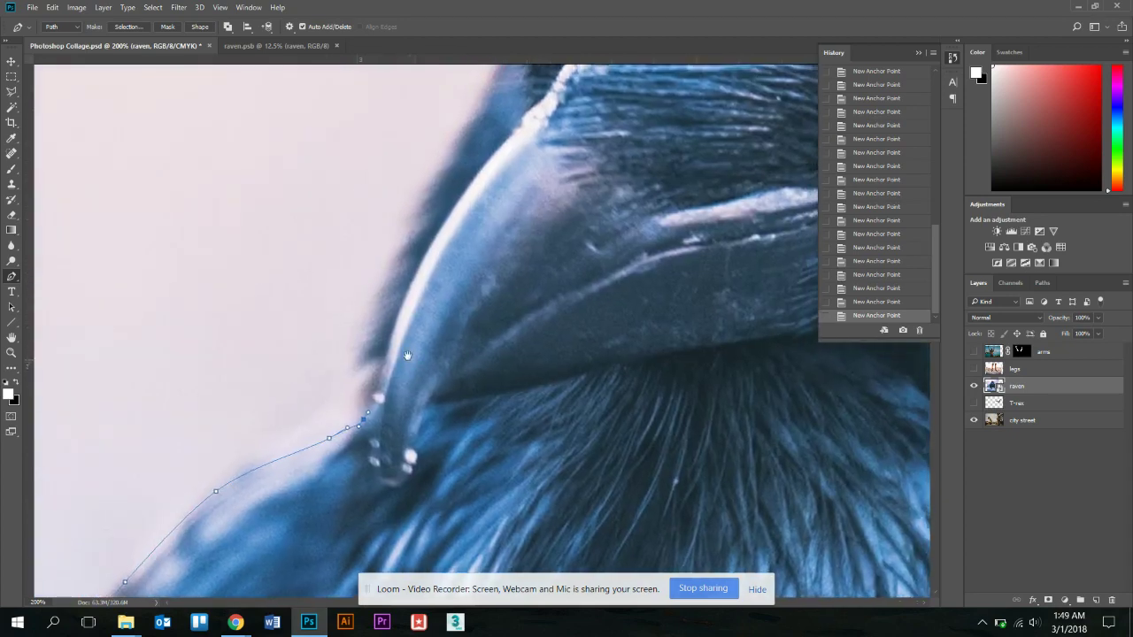
{"action": "left_click_drag", "start_coordinate": [391, 299], "coordinate": [364, 385]}
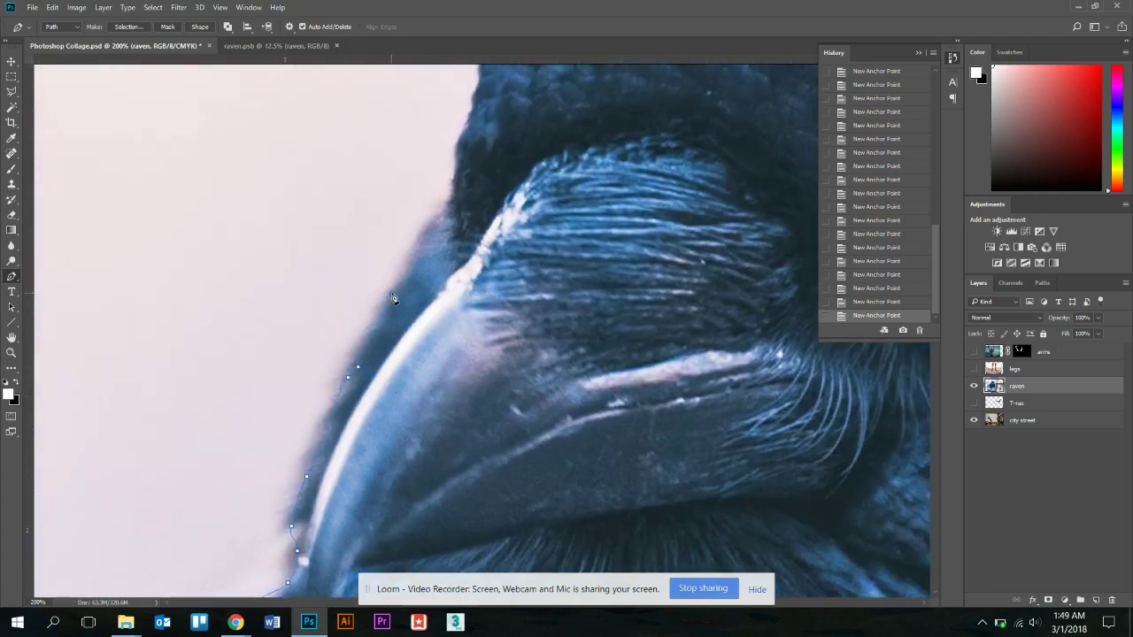
{"action": "left_click", "coordinate": [392, 291]}
{"action": "left_click_drag", "start_coordinate": [414, 245], "coordinate": [417, 241]}
Trace the front edge of the face upward from the base of the beak.
{"action": "left_click_drag", "start_coordinate": [451, 205], "coordinate": [370, 413]}
{"action": "left_click", "coordinate": [339, 396]}
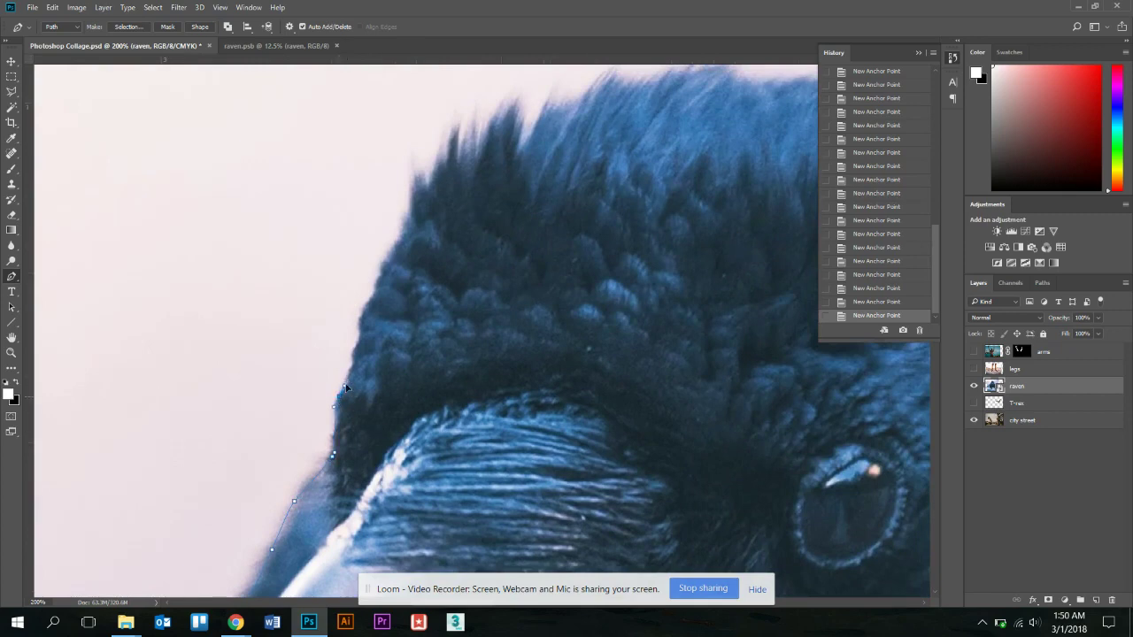
{"action": "left_click", "coordinate": [347, 374]}
{"action": "left_click", "coordinate": [351, 354]}
{"action": "left_click", "coordinate": [361, 340]}
Extend the path up the forehead and around the first protruding feather tufts.
{"action": "left_click_drag", "start_coordinate": [444, 239], "coordinate": [351, 331]}
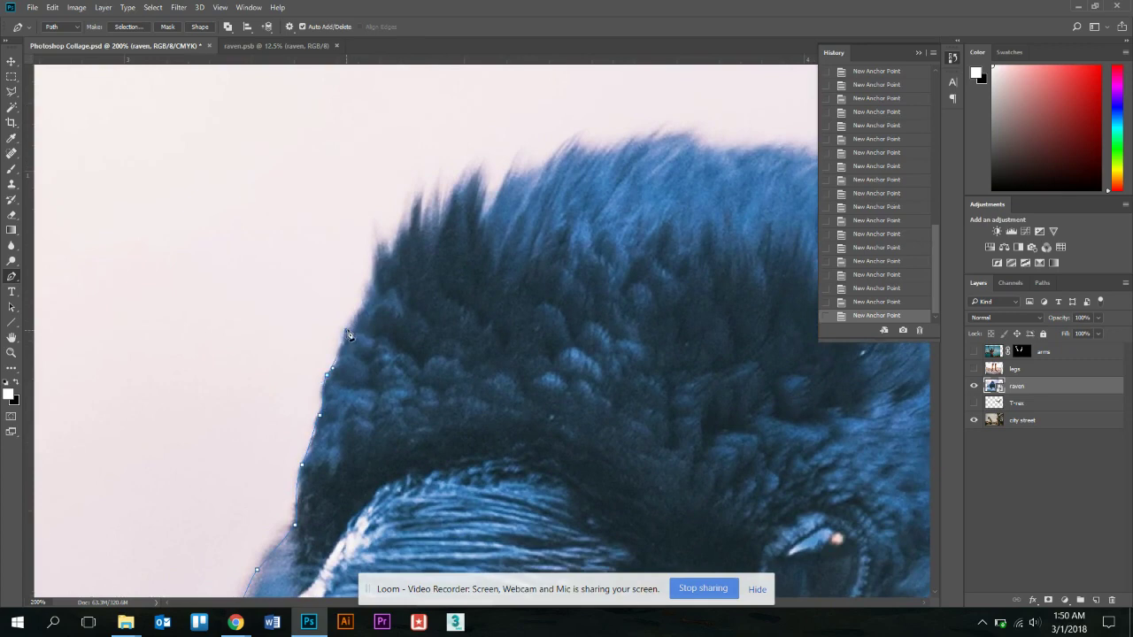
{"action": "left_click", "coordinate": [347, 331]}
{"action": "left_click", "coordinate": [368, 290]}
{"action": "left_click", "coordinate": [371, 256]}
{"action": "left_click", "coordinate": [377, 243]}
{"action": "left_click", "coordinate": [382, 244]}
{"action": "left_click", "coordinate": [400, 234]}
{"action": "left_click", "coordinate": [405, 228]}
Outline the spiky feather tips at the front of the crown with closely spaced anchor points.
{"action": "left_click", "coordinate": [421, 192]}
{"action": "left_click", "coordinate": [417, 219]}
{"action": "left_click", "coordinate": [422, 222]}
{"action": "left_click", "coordinate": [428, 214]}
{"action": "left_click", "coordinate": [432, 211]}
{"action": "left_click", "coordinate": [436, 207]}
{"action": "left_click", "coordinate": [465, 191]}
{"action": "left_click", "coordinate": [480, 181]}
Trace from the last spiky feather tip up the front slope of the crown.
{"action": "left_click_drag", "start_coordinate": [481, 182], "coordinate": [292, 345]}
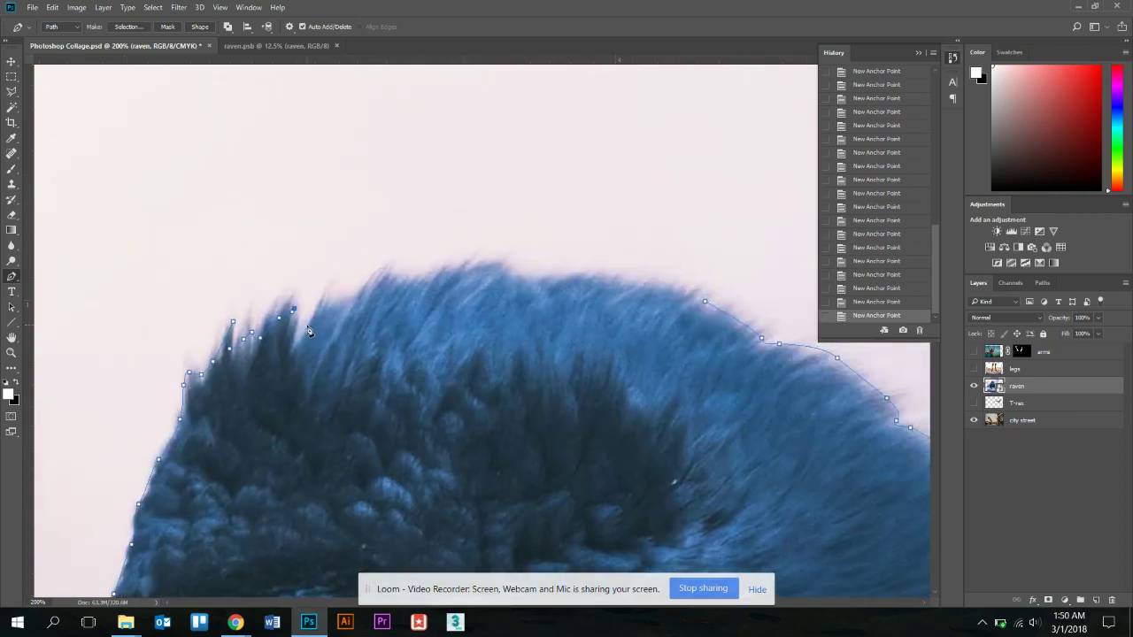
{"action": "left_click", "coordinate": [289, 338]}
{"action": "left_click", "coordinate": [309, 327]}
{"action": "left_click", "coordinate": [325, 307]}
{"action": "left_click", "coordinate": [354, 295]}
{"action": "left_click", "coordinate": [384, 276]}
{"action": "left_click", "coordinate": [399, 275]}
Carry the path over the highest part of the crown and into the slight dip behind it.
{"action": "left_click_drag", "start_coordinate": [407, 273], "coordinate": [437, 269]}
{"action": "left_click", "coordinate": [448, 268]}
{"action": "left_click", "coordinate": [471, 260]}
{"action": "left_click", "coordinate": [496, 260]}
{"action": "left_click", "coordinate": [527, 277]}
{"action": "left_click", "coordinate": [556, 273]}
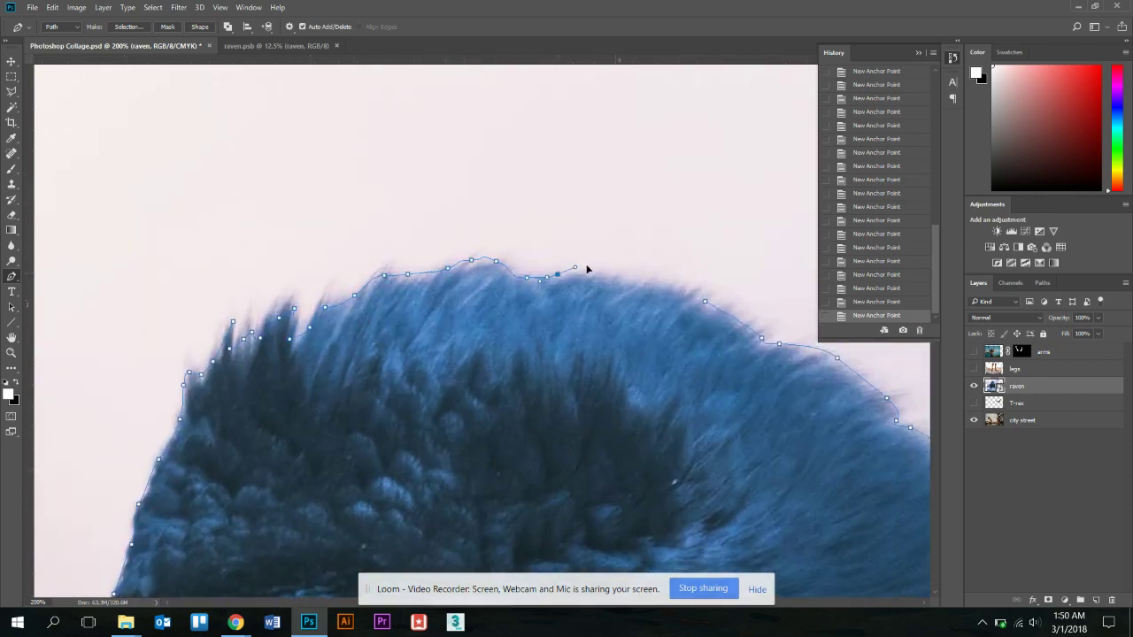
Trace the rest of the crown back to the starting anchor point and close the raven's path.
{"action": "left_click_drag", "start_coordinate": [588, 265], "coordinate": [593, 267]}
{"action": "left_click", "coordinate": [616, 280]}
{"action": "left_click_drag", "start_coordinate": [653, 290], "coordinate": [661, 290]}
{"action": "left_click", "coordinate": [677, 293]}
{"action": "left_click", "coordinate": [706, 302]}
{"action": "left_click", "coordinate": [705, 304]}
{"action": "key", "text": "ctrl+0"}
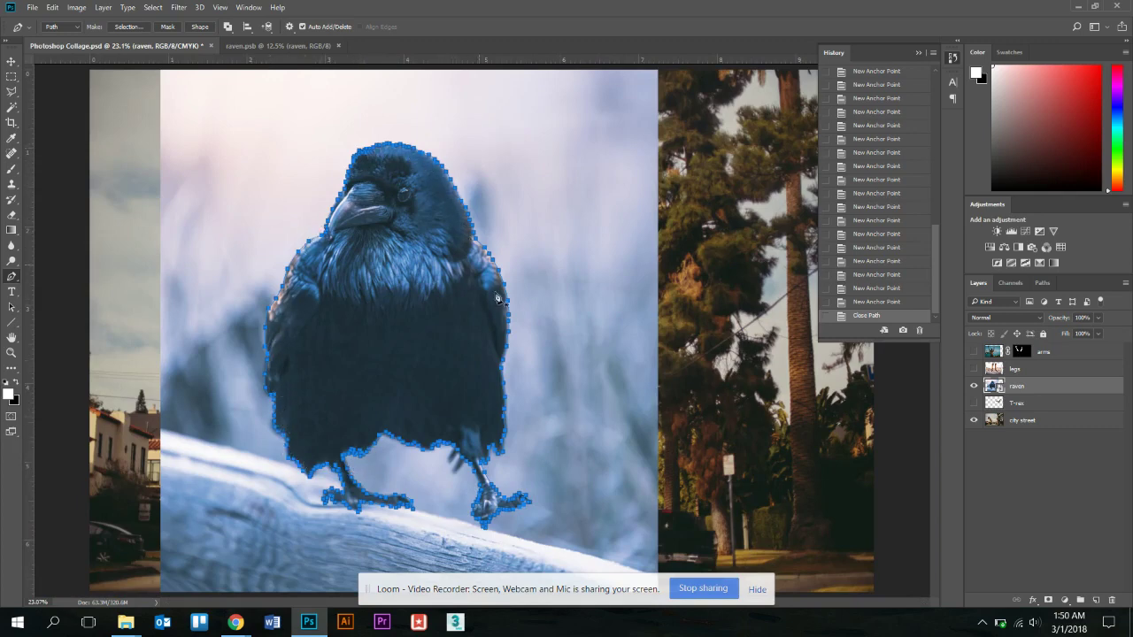
Save the closed work path around the bird under the name raven.
{"action": "left_click", "coordinate": [1041, 283]}
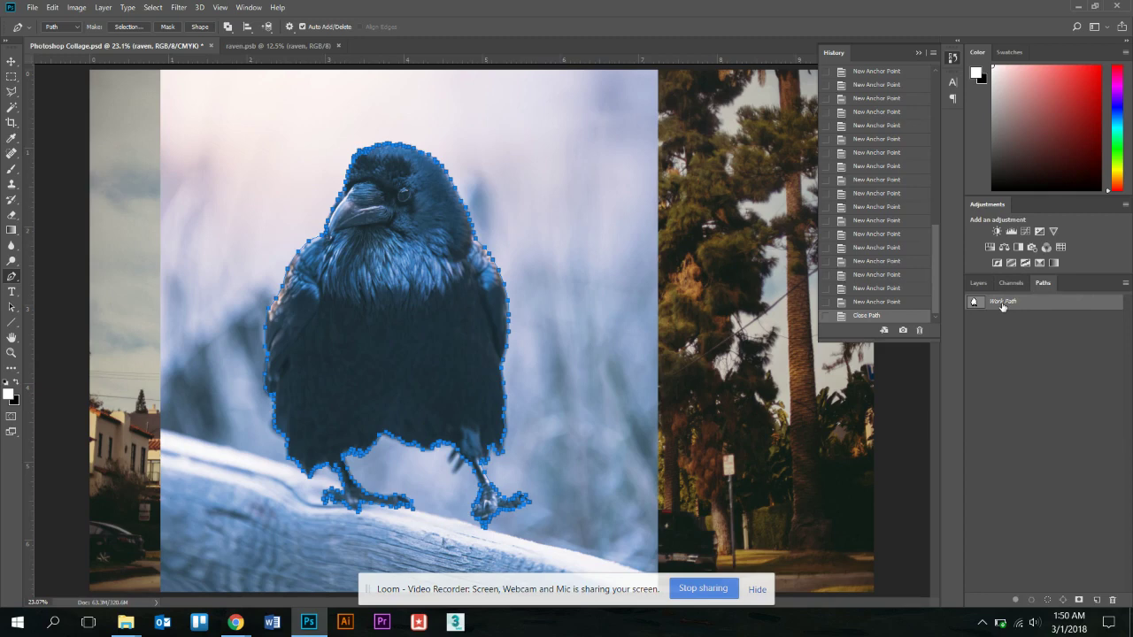
{"action": "double_click", "coordinate": [1002, 304]}
{"action": "type", "text": "ra"}
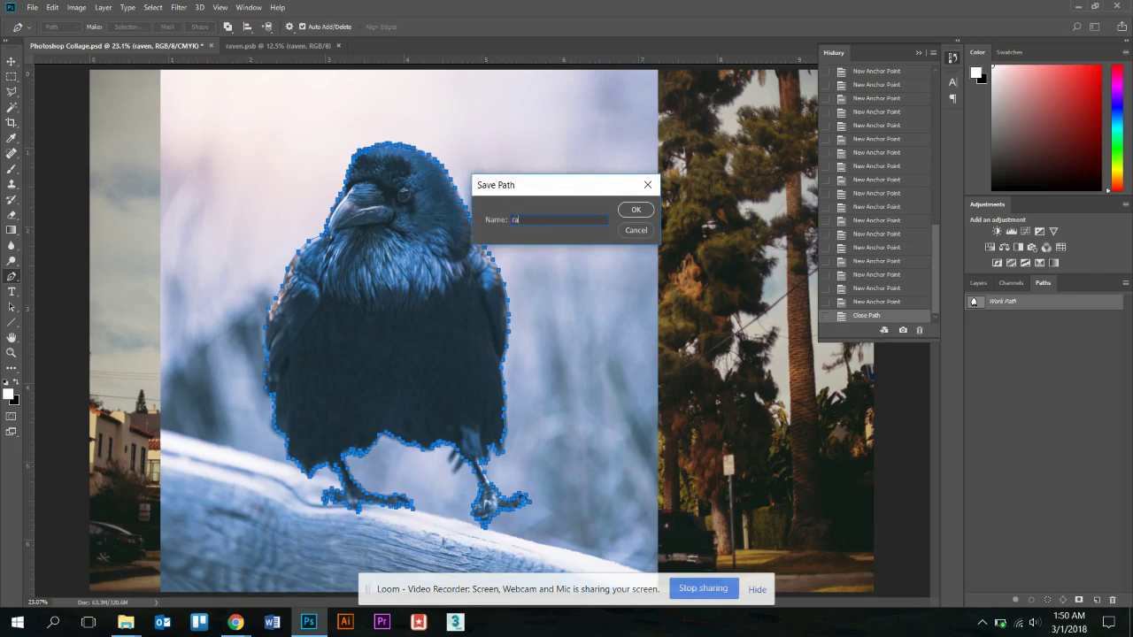
{"action": "type", "text": "ven"}
{"action": "key", "text": "Return"}
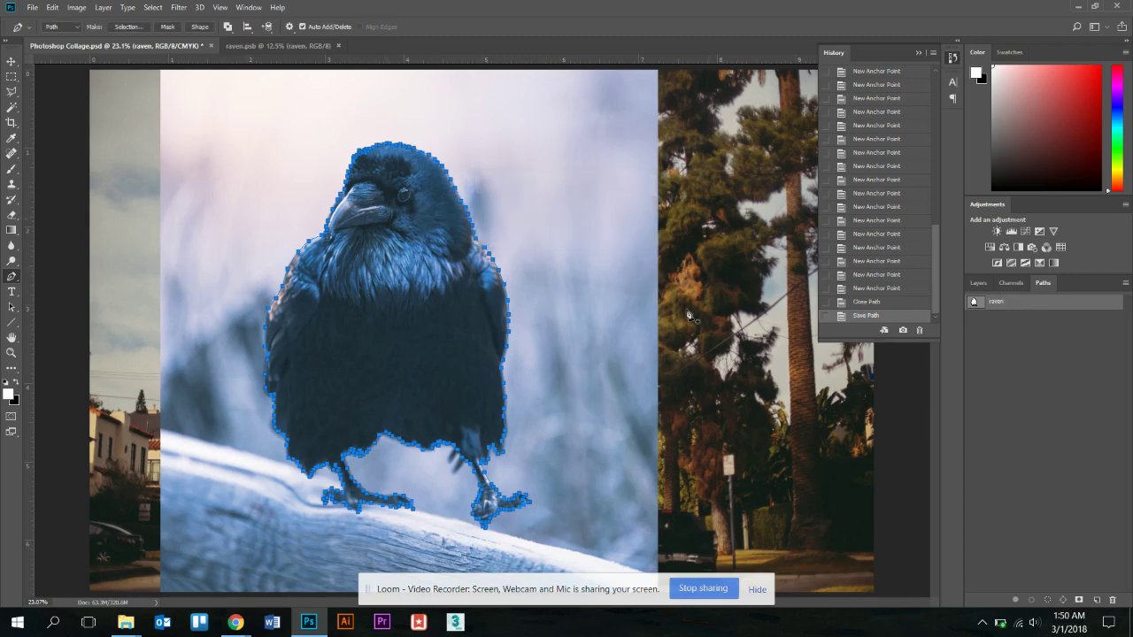
Load the saved raven path as a selection around the bird.
{"action": "left_click", "coordinate": [974, 302], "text": "ctrl"}
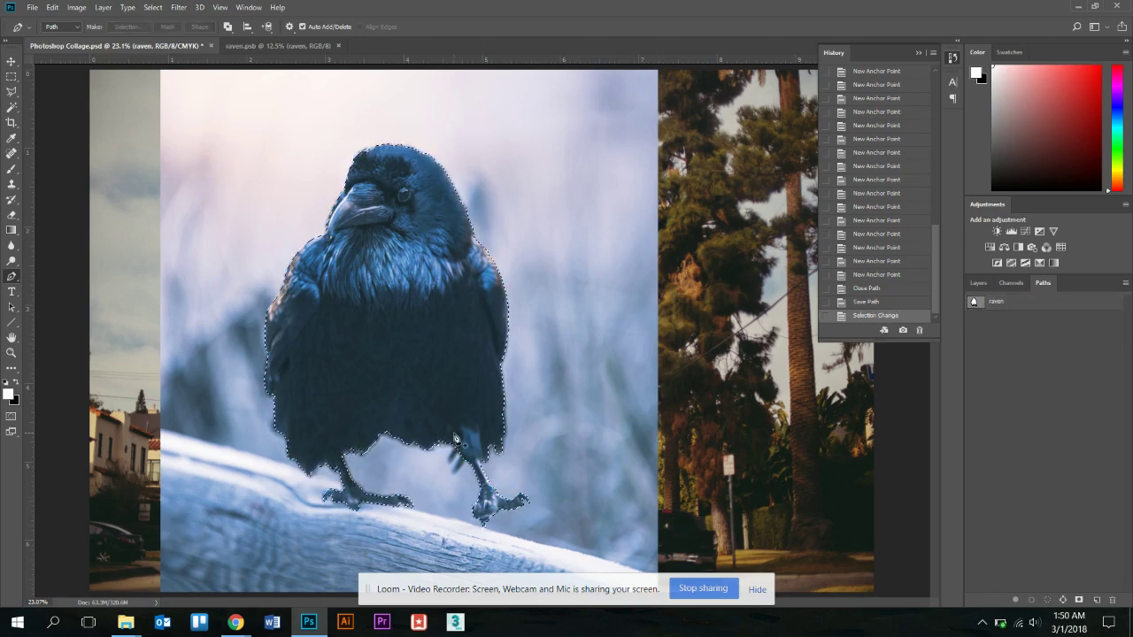
{"action": "left_click", "coordinate": [979, 283]}
{"action": "left_click", "coordinate": [1042, 283]}
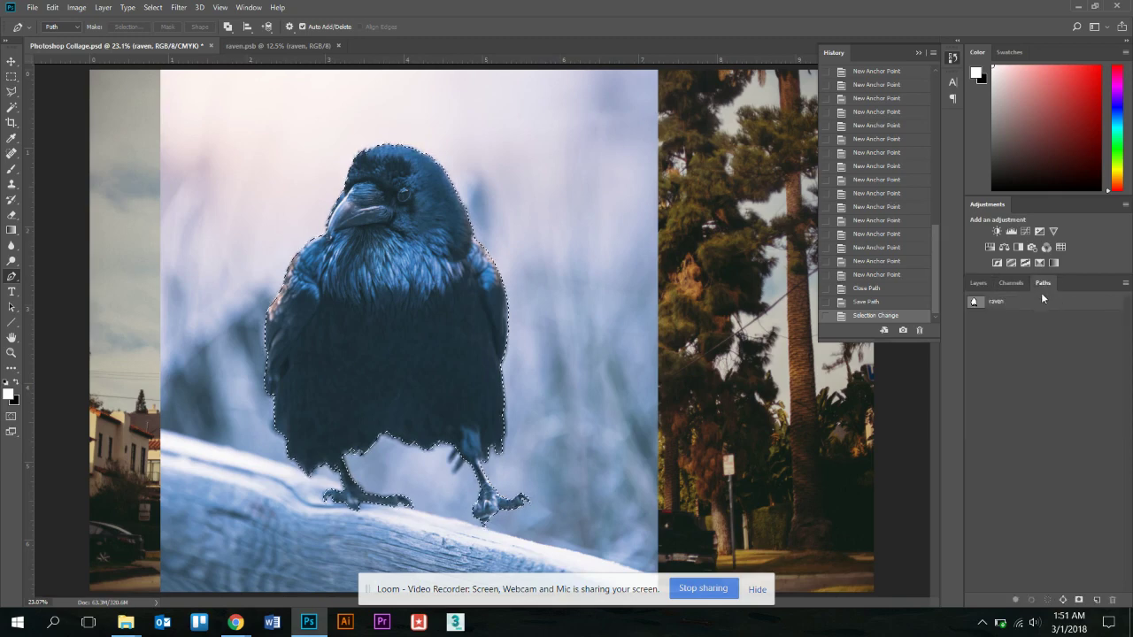
{"action": "left_click", "coordinate": [977, 304], "text": "ctrl"}
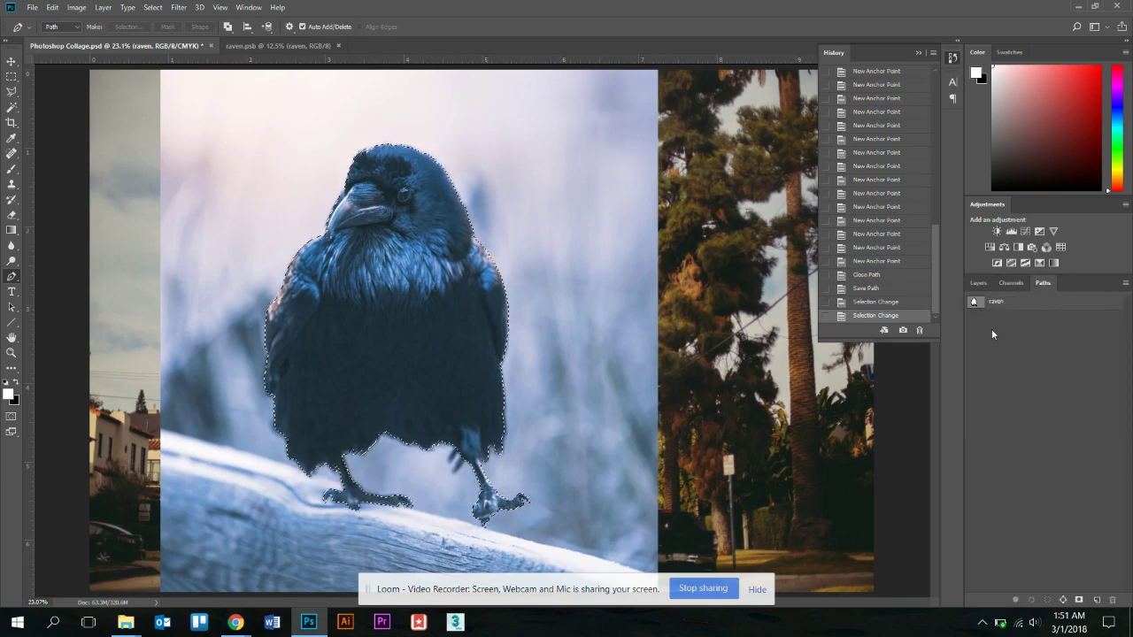
{"action": "key", "text": "ctrl+d"}
{"action": "left_click", "coordinate": [974, 300], "text": "ctrl"}
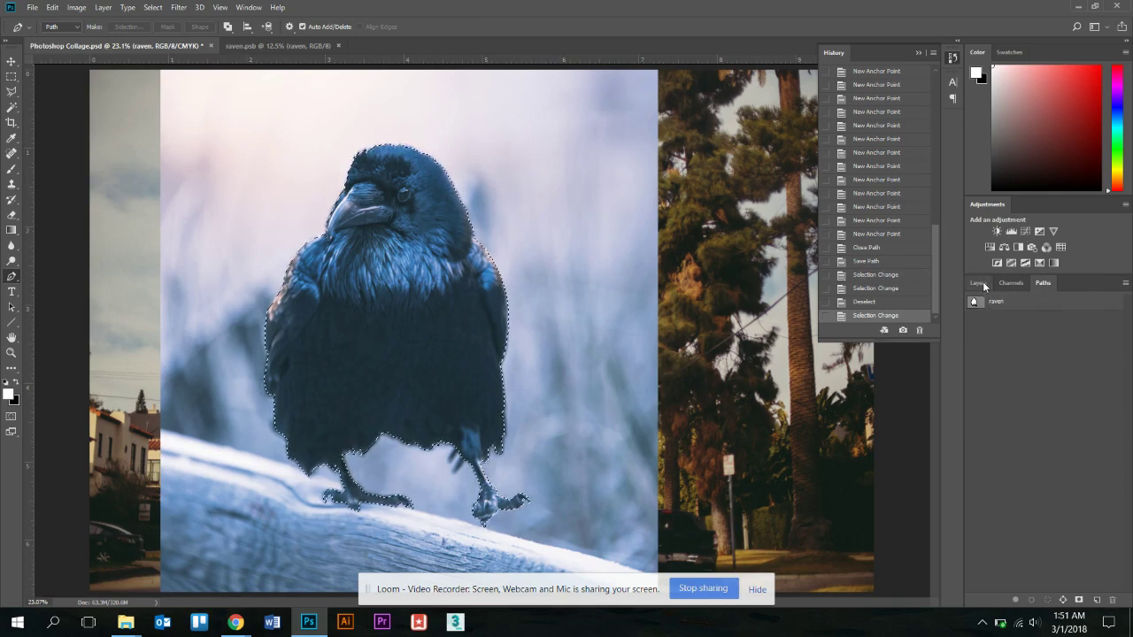
Add a layer mask to the raven layer that reveals only the selected bird.
{"action": "left_click", "coordinate": [982, 283]}
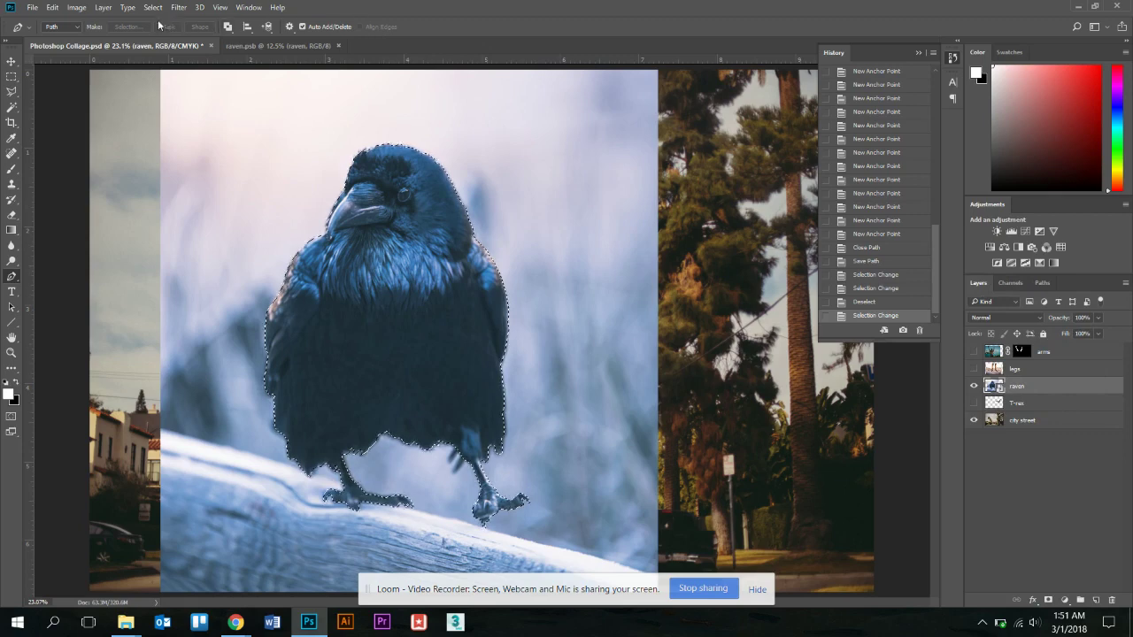
{"action": "left_click", "coordinate": [108, 8]}
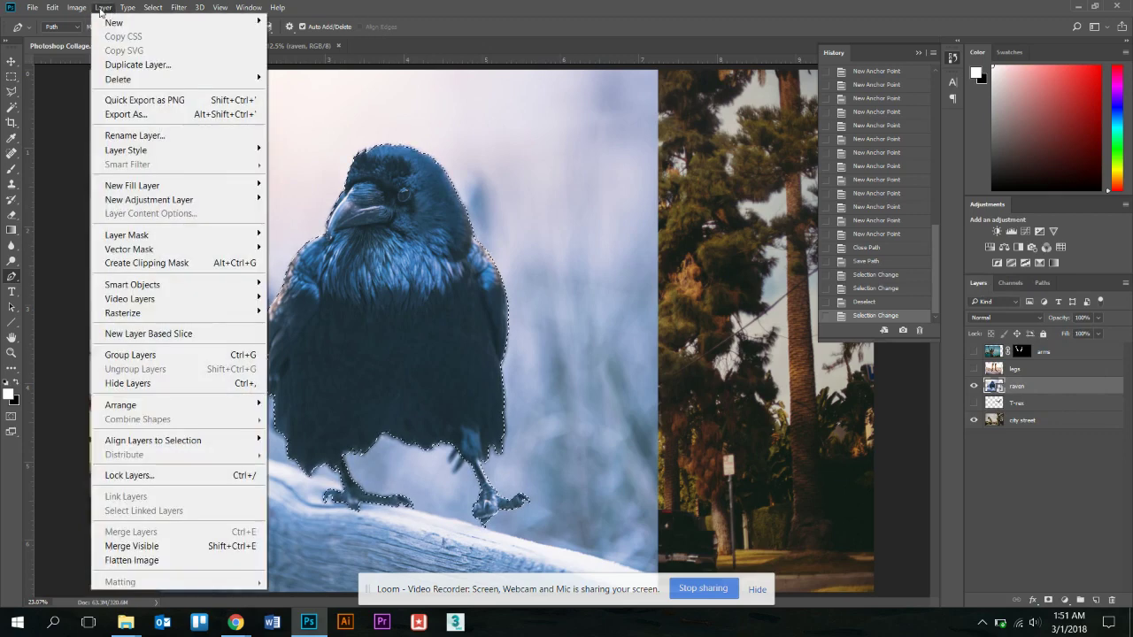
{"action": "mouse_move", "coordinate": [203, 235]}
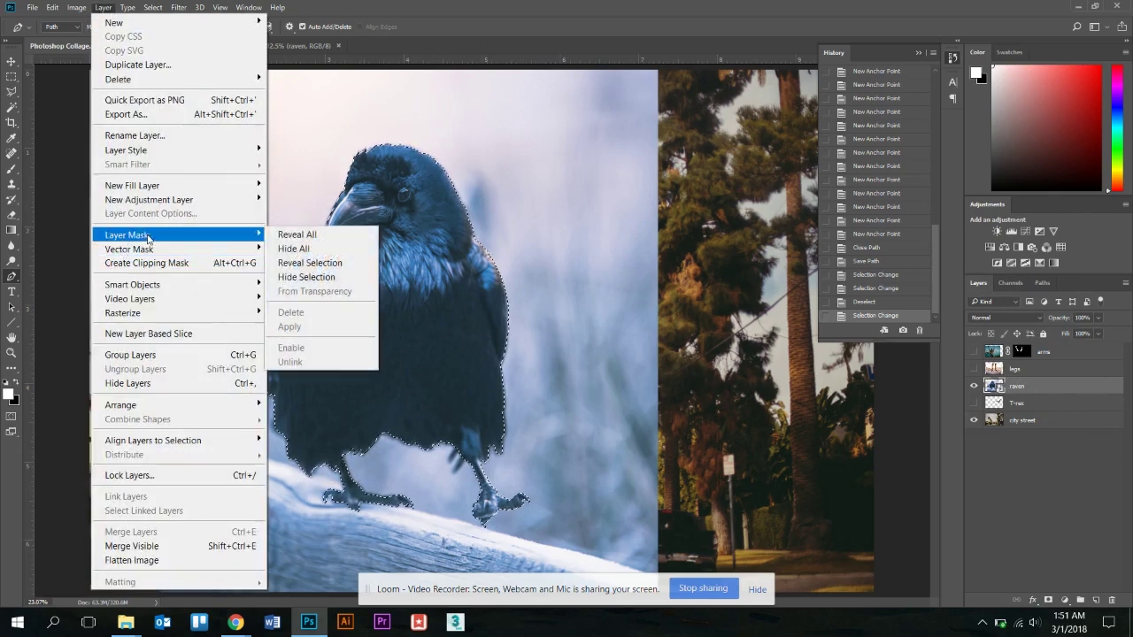
{"action": "left_click", "coordinate": [296, 263]}
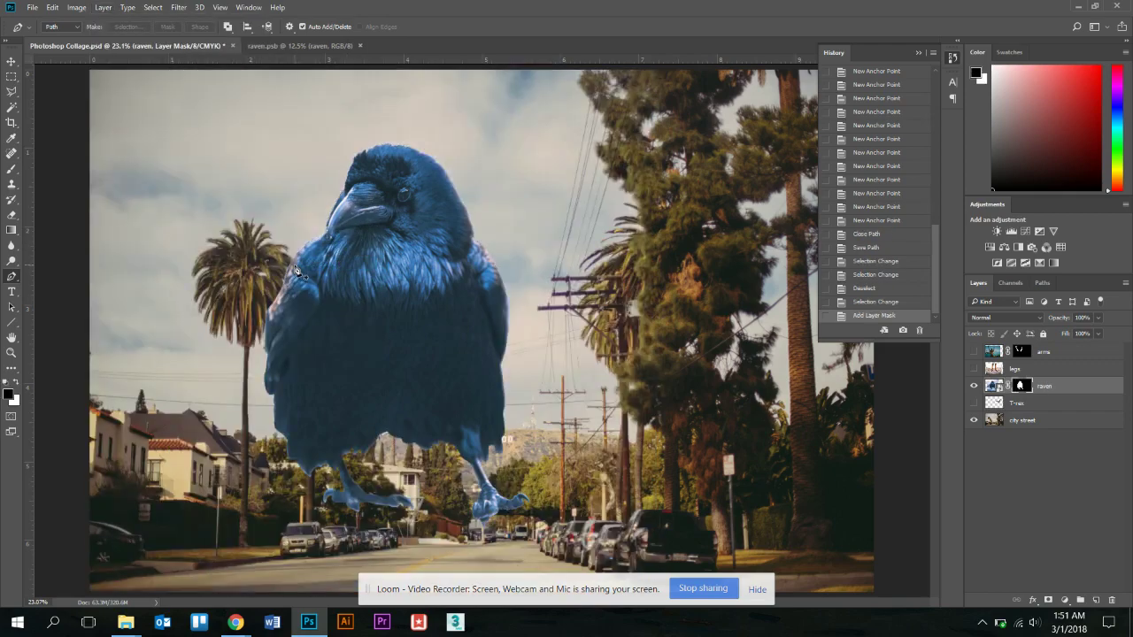
Move the masked raven down and to the left so its feet reach the street.
{"action": "key", "text": "ctrl+minus"}
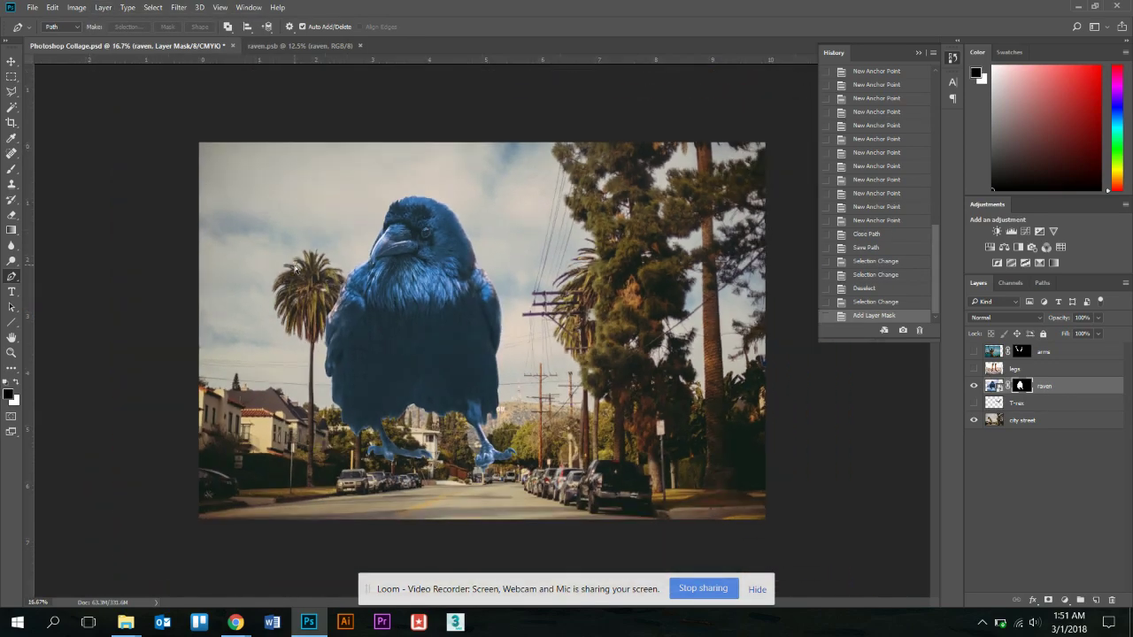
{"action": "left_click", "coordinate": [11, 61]}
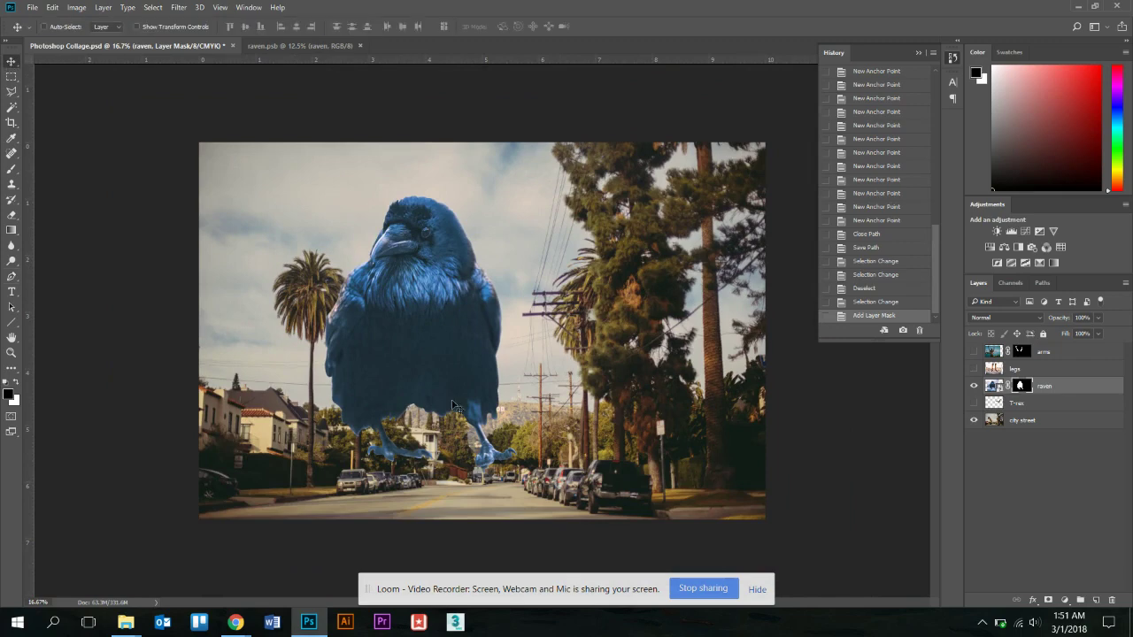
{"action": "left_click_drag", "start_coordinate": [425, 338], "coordinate": [392, 390]}
Scale the raven layer down proportionally to about 58% with Free Transform.
{"action": "key", "text": "ctrl+t"}
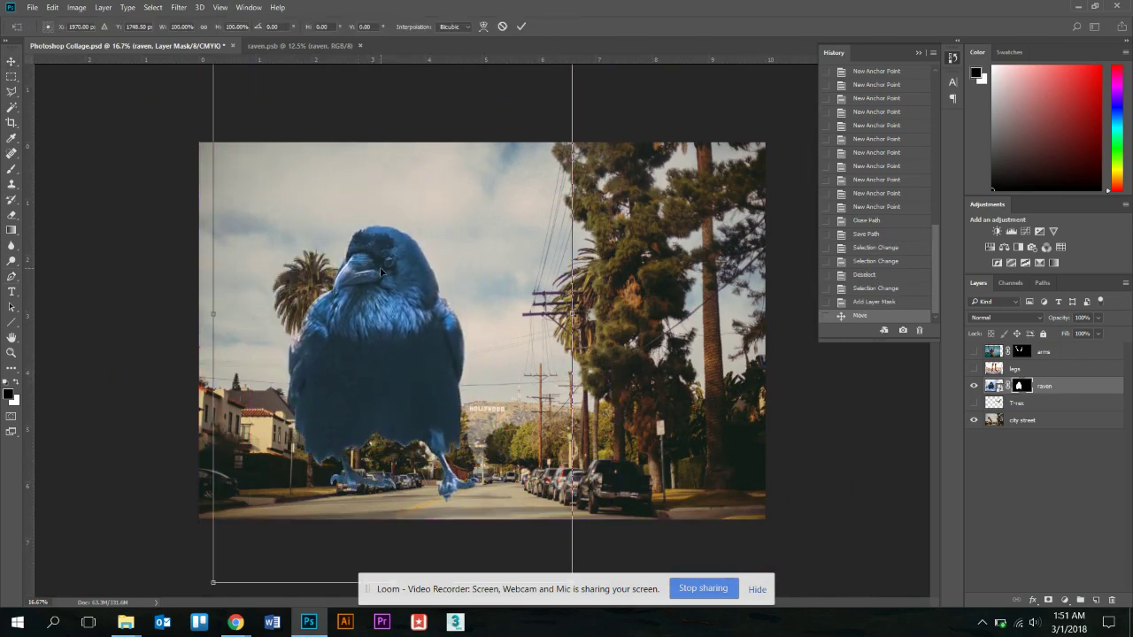
{"action": "key", "text": "ctrl+minus"}
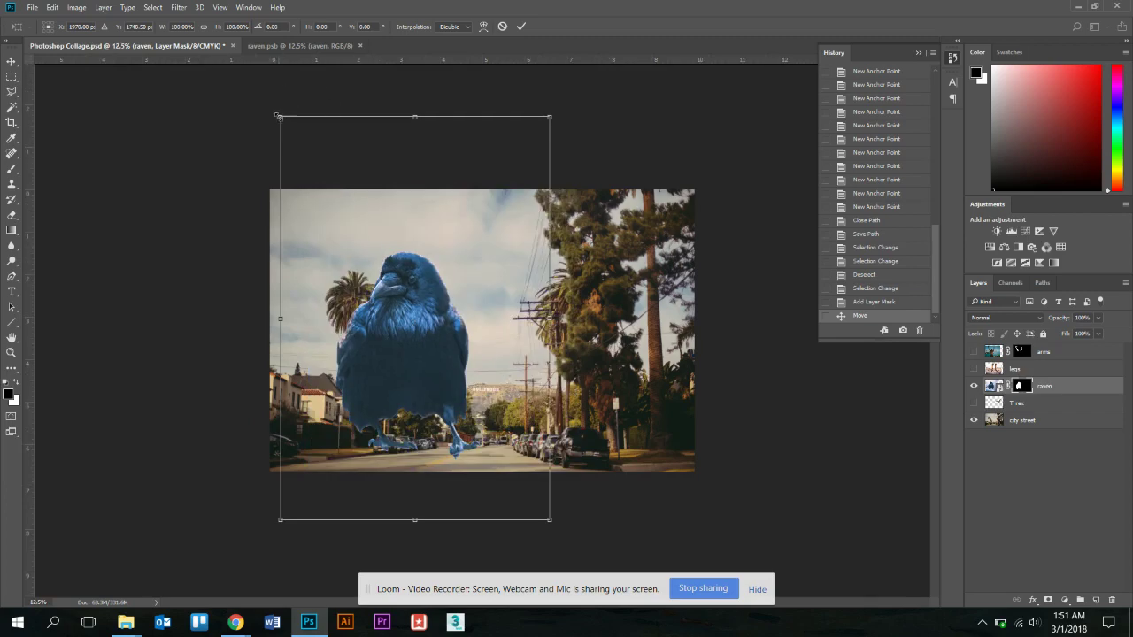
{"action": "left_click_drag", "start_coordinate": [278, 115], "coordinate": [459, 275]}
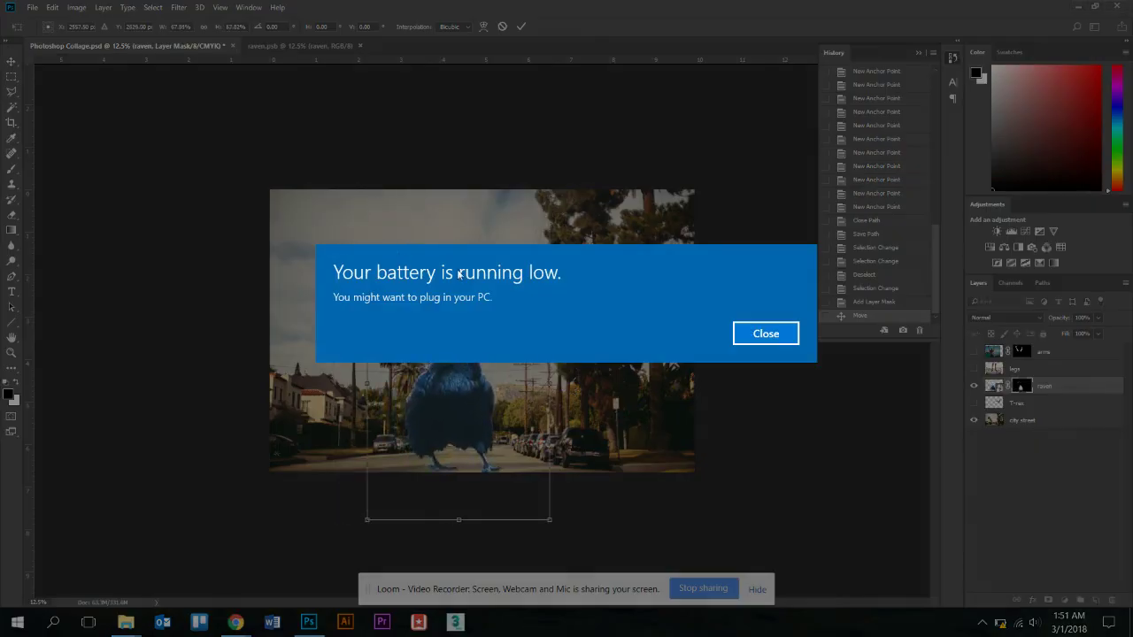
{"action": "left_click", "coordinate": [766, 333]}
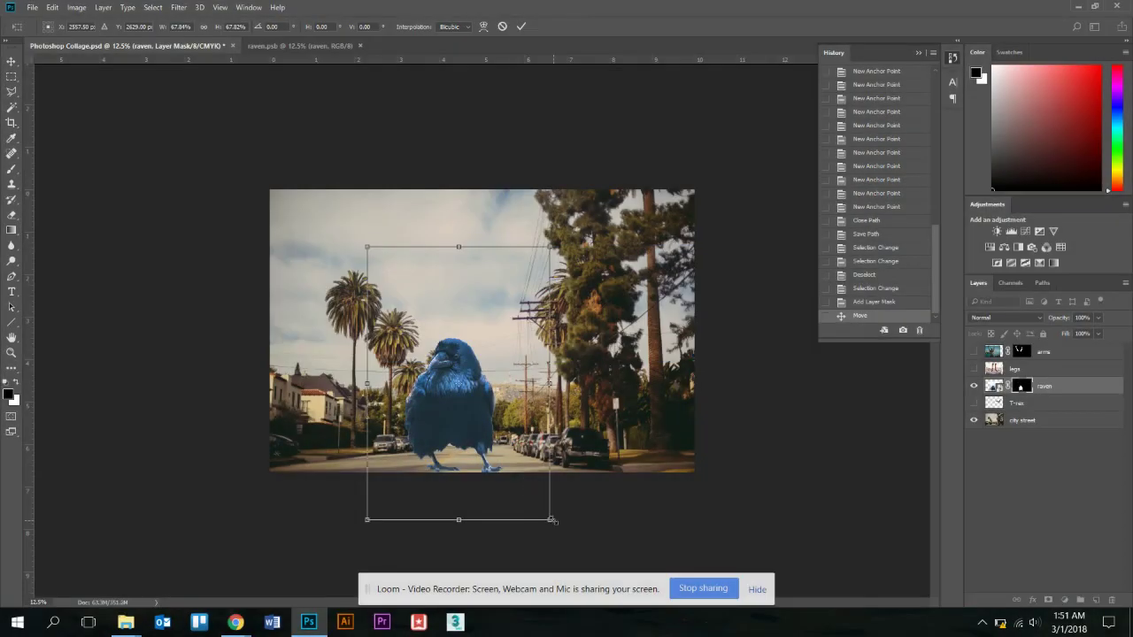
{"action": "left_click_drag", "start_coordinate": [551, 520], "coordinate": [525, 481]}
{"action": "key", "text": "Return"}
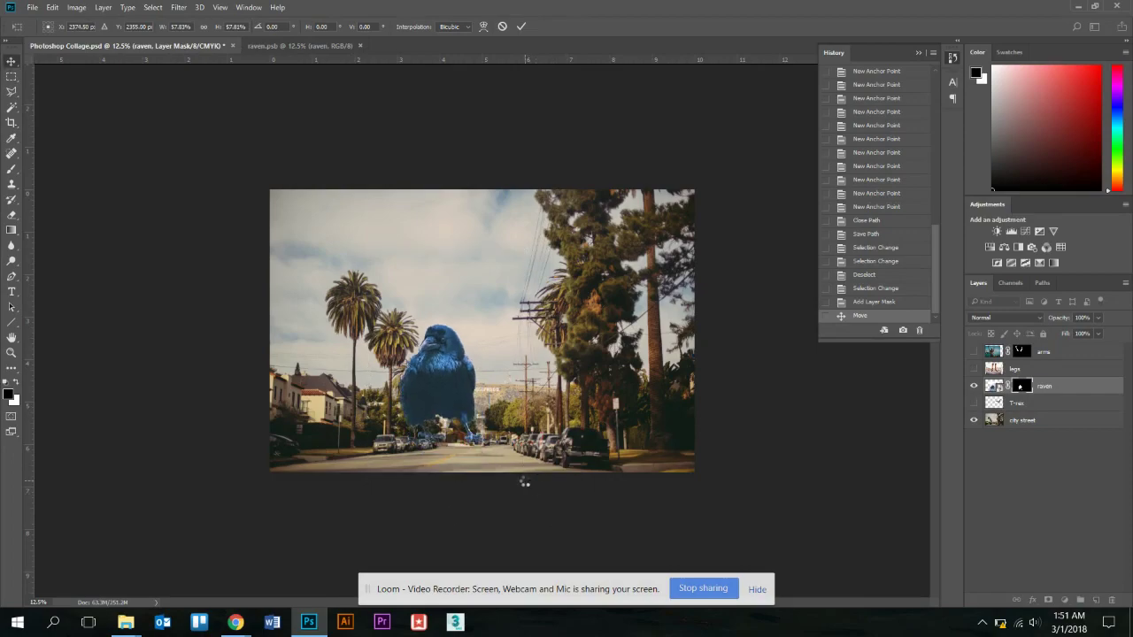
Place the shrunken raven on the left side of the road, in front of the parked cars and palm trees.
{"action": "key", "text": "ctrl+plus"}
{"action": "key", "text": "ctrl+plus"}
{"action": "key", "text": "ctrl+plus"}
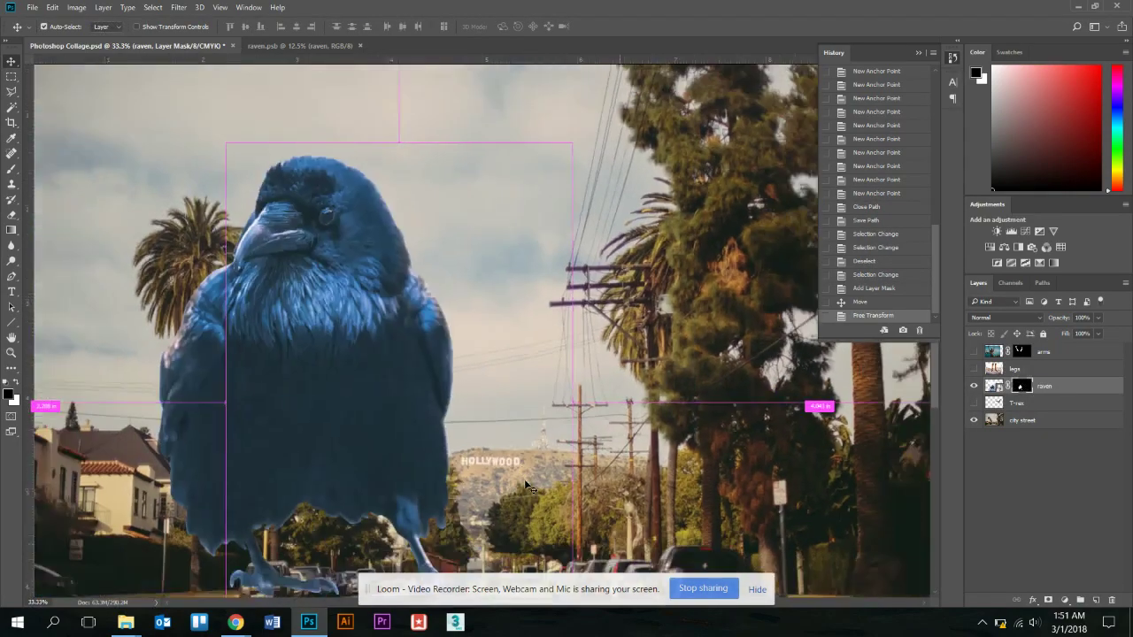
{"action": "key", "text": "ctrl+minus"}
{"action": "left_click_drag", "start_coordinate": [539, 317], "coordinate": [526, 249]}
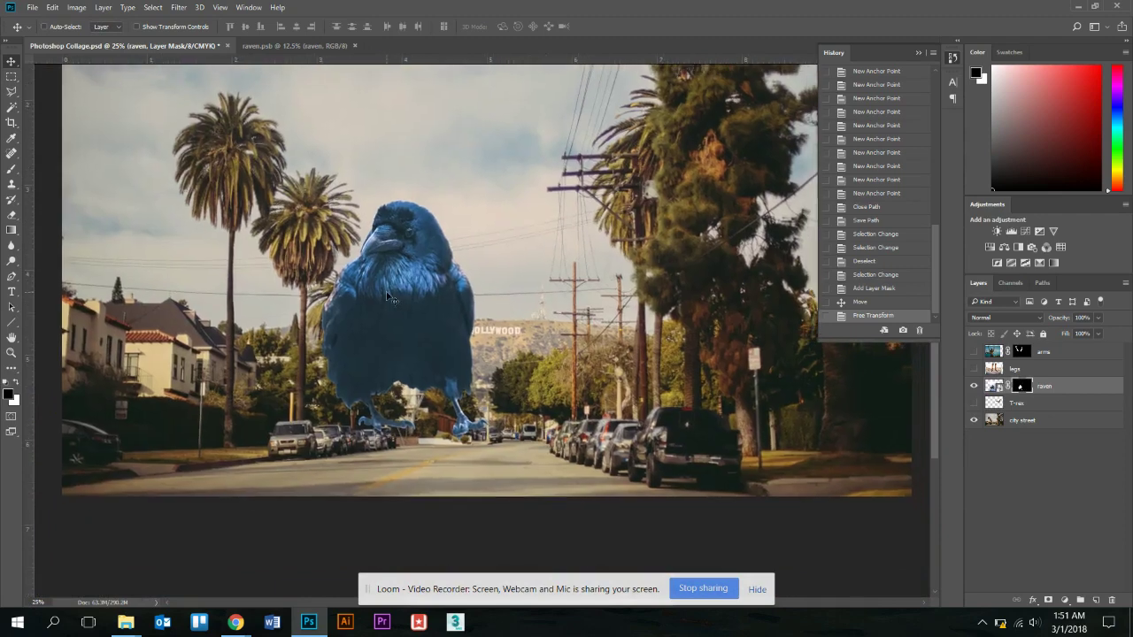
{"action": "left_click_drag", "start_coordinate": [388, 298], "coordinate": [251, 329]}
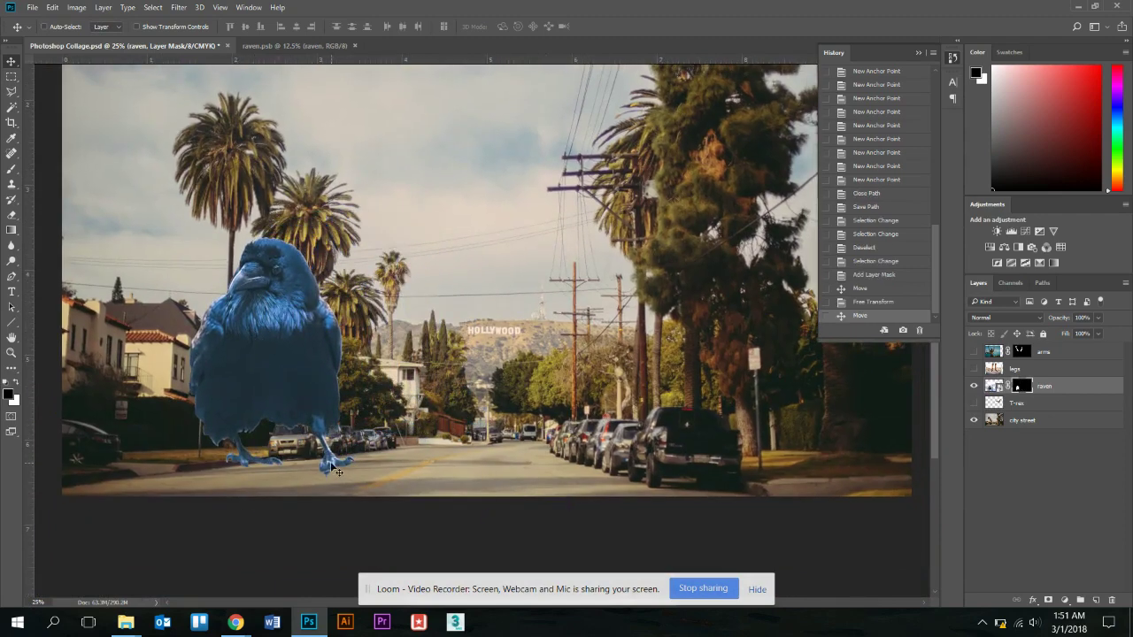
{"action": "left_click_drag", "start_coordinate": [293, 370], "coordinate": [379, 355]}
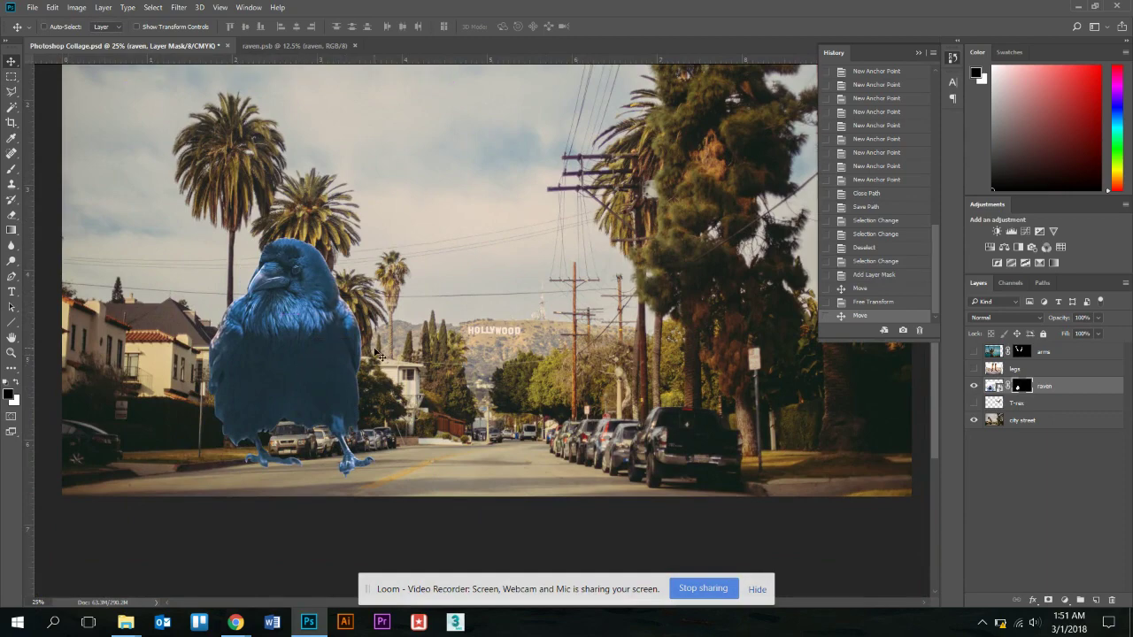
{"action": "key", "text": "ctrl+minus"}
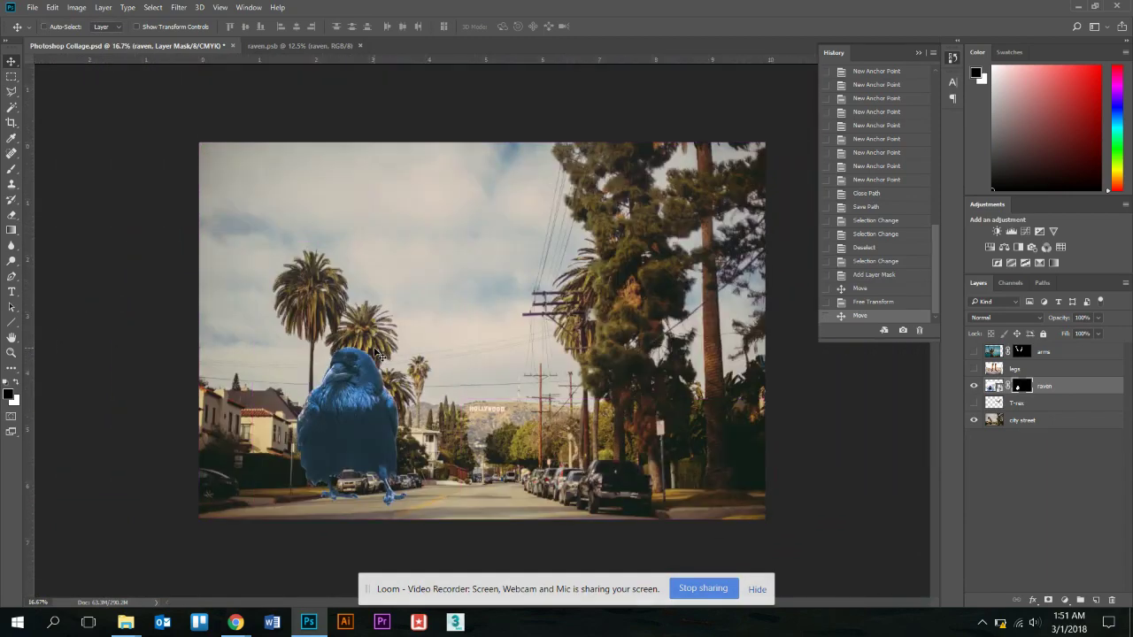